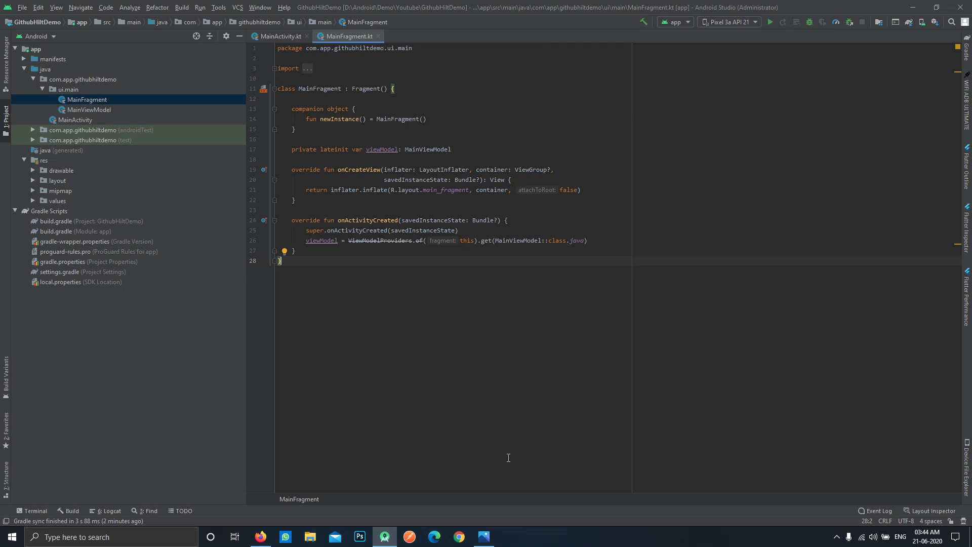
# - View the hilt_di.jpg screenshot of the finished app, then close Photos to reach MainFragment.kt
pyautogui.click(484, 536)
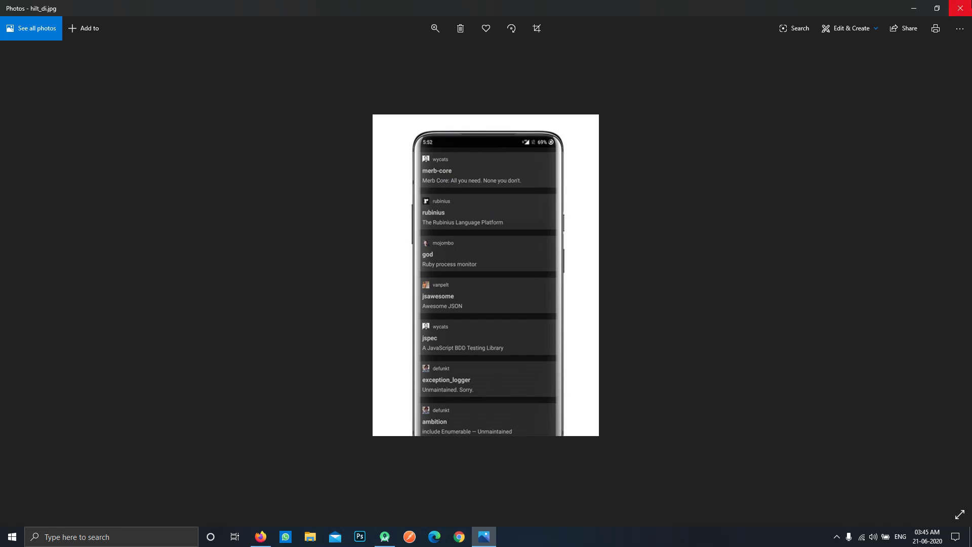
pyautogui.click(960, 8)
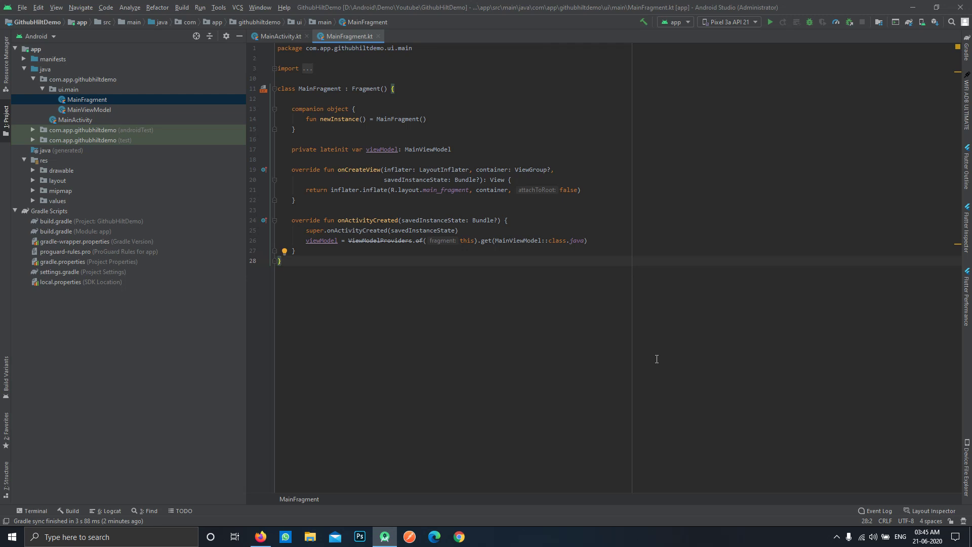
# - Open the app build.gradle and review its core, appcompat, material, recyclerview and lifecycle dependencies
pyautogui.click(303, 35)
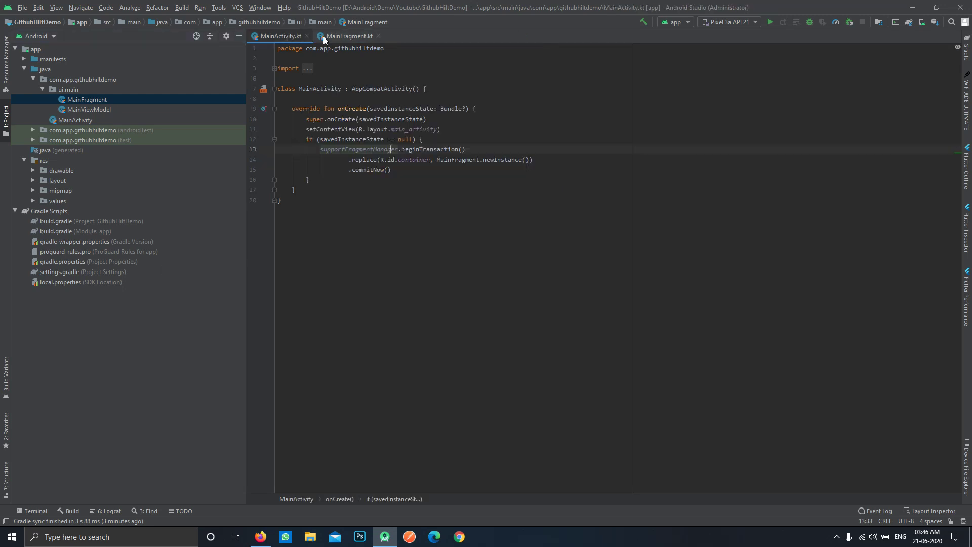
pyautogui.doubleClick(80, 229)
pyautogui.scroll(-5, 518, 319)
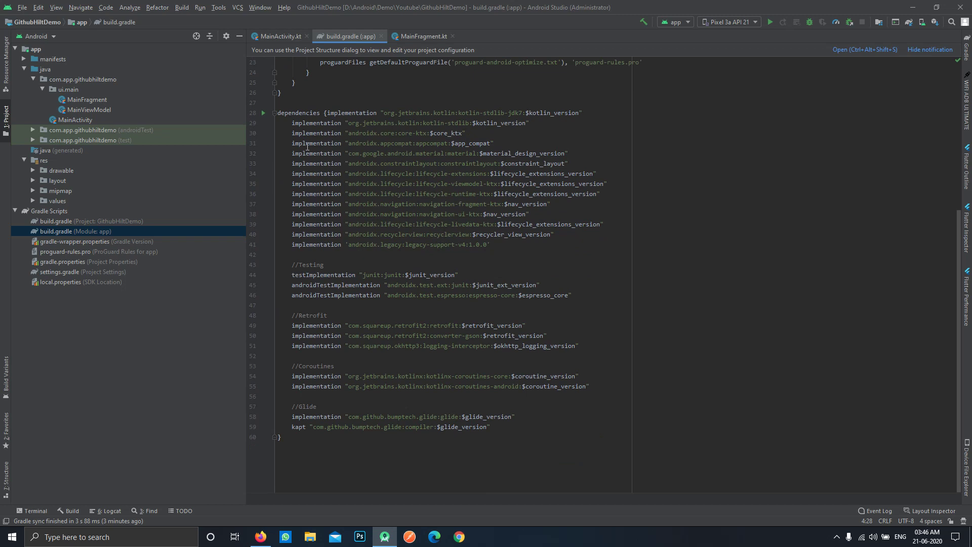
pyautogui.moveTo(290, 123); pyautogui.dragTo(553, 242)
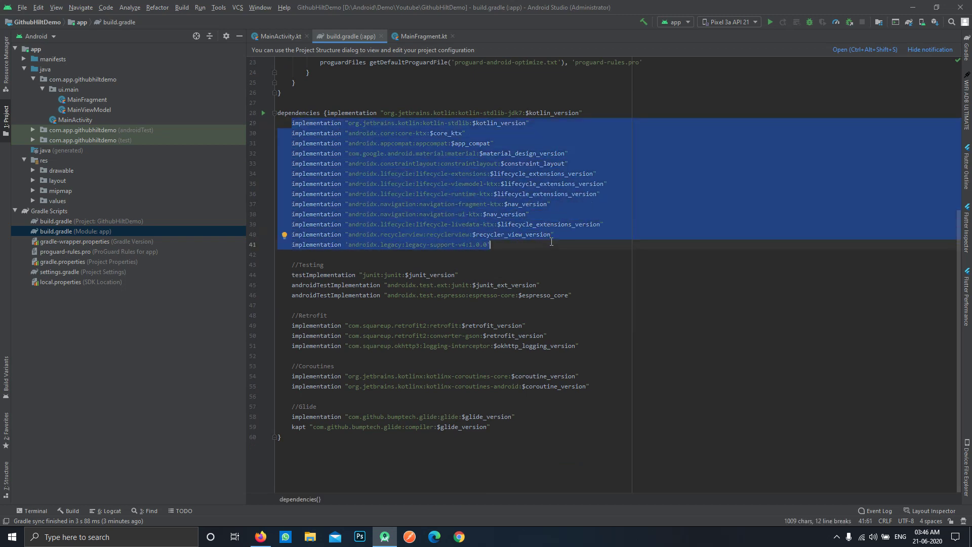
pyautogui.click(551, 241)
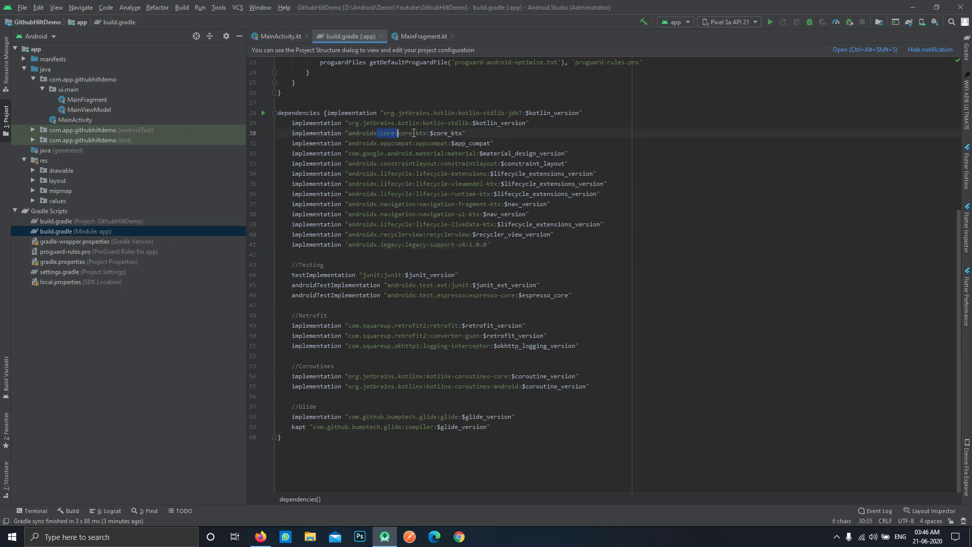
pyautogui.moveTo(380, 143); pyautogui.dragTo(454, 143)
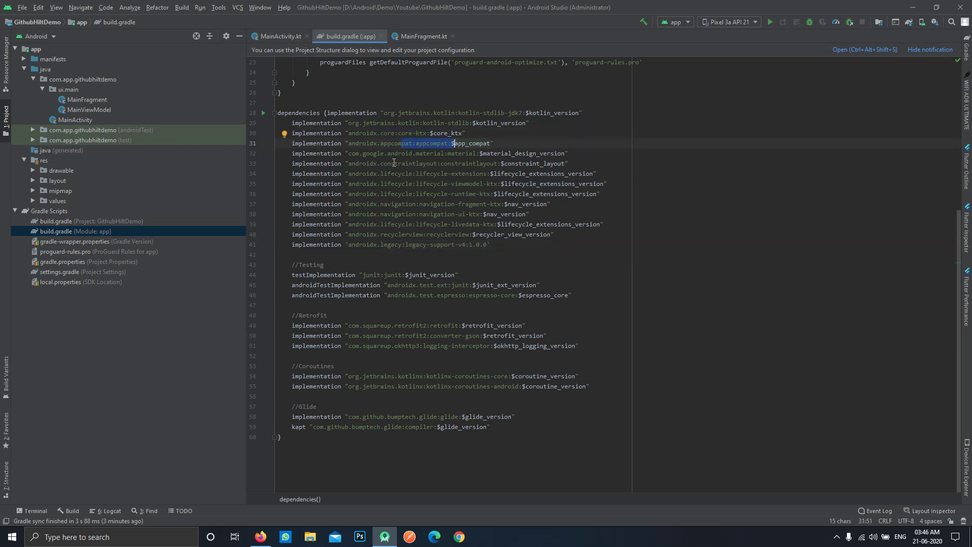
pyautogui.moveTo(389, 155); pyautogui.dragTo(473, 145)
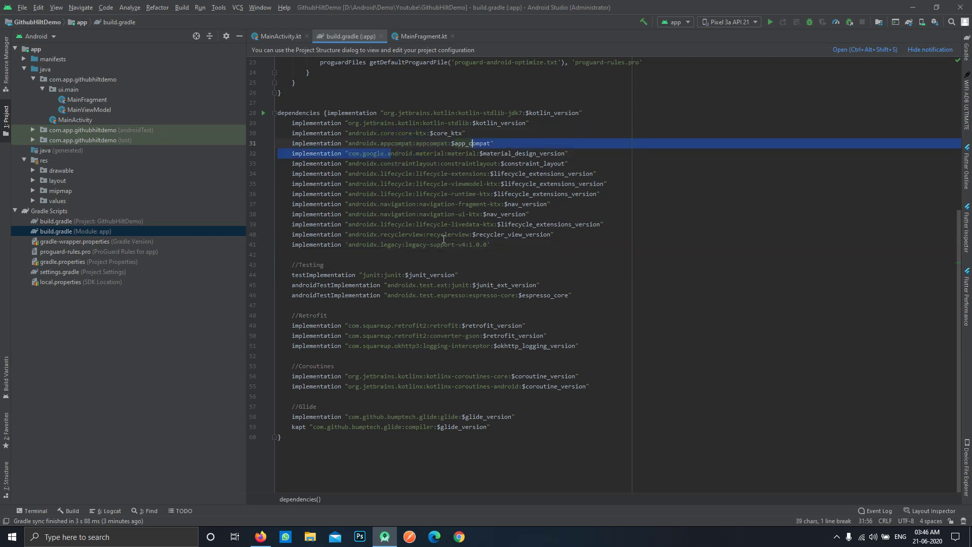
pyautogui.moveTo(405, 235); pyautogui.dragTo(484, 235)
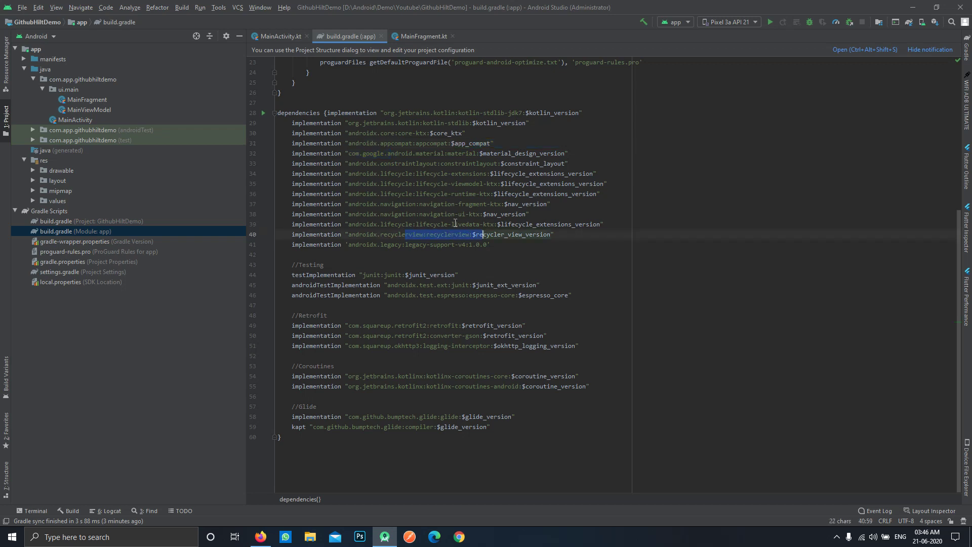
pyautogui.moveTo(390, 174); pyautogui.dragTo(459, 174)
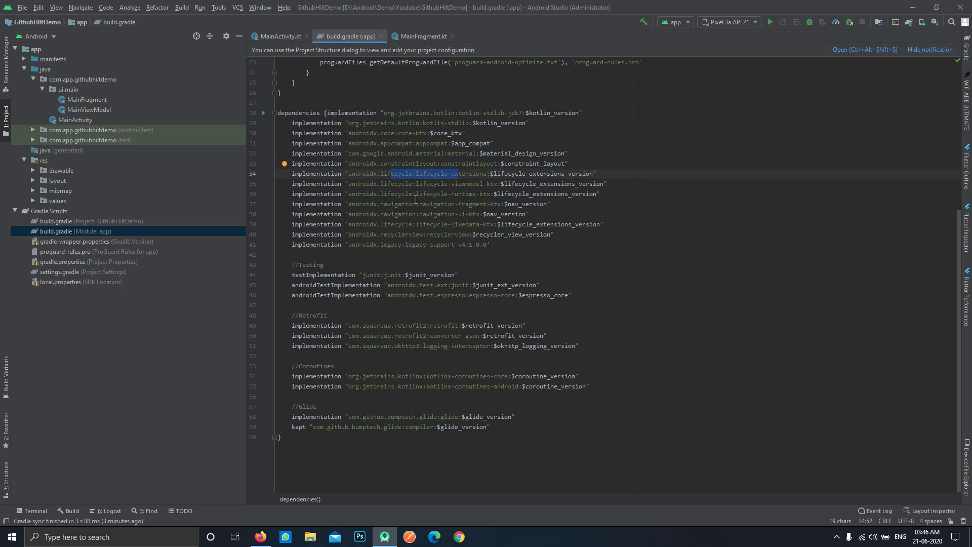
pyautogui.click(459, 215)
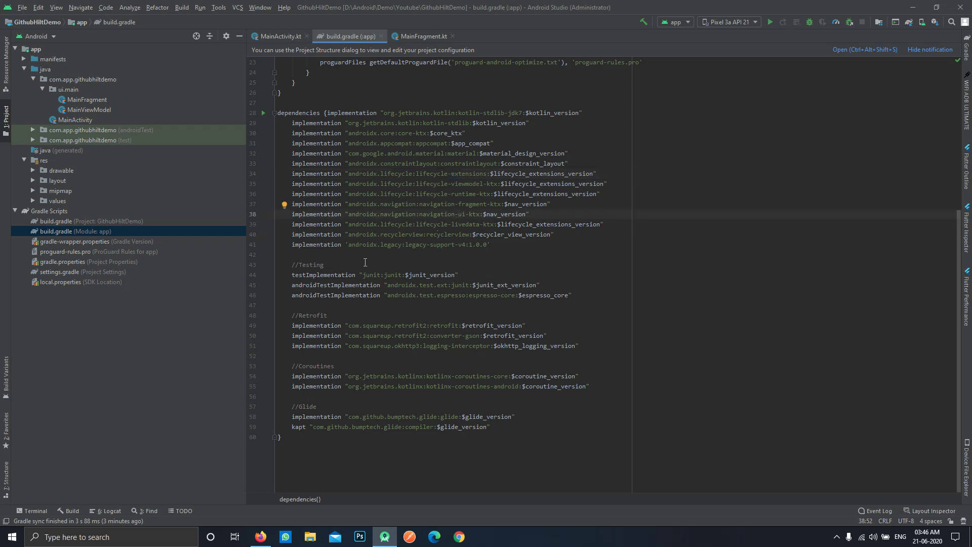
# - Review the Testing and Retrofit dependencies, including converter-gson and logging-interceptor
pyautogui.moveTo(325, 274); pyautogui.dragTo(597, 293)
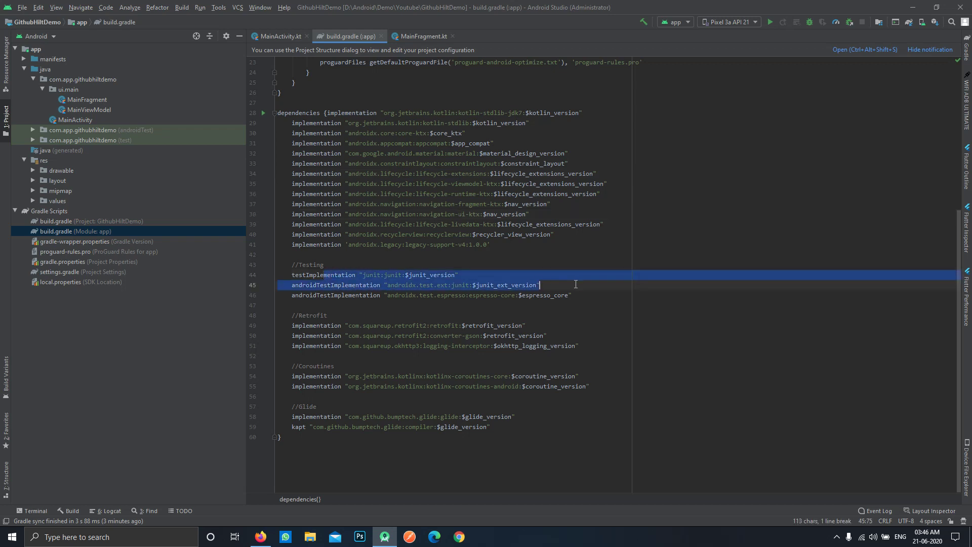
pyautogui.click(597, 293)
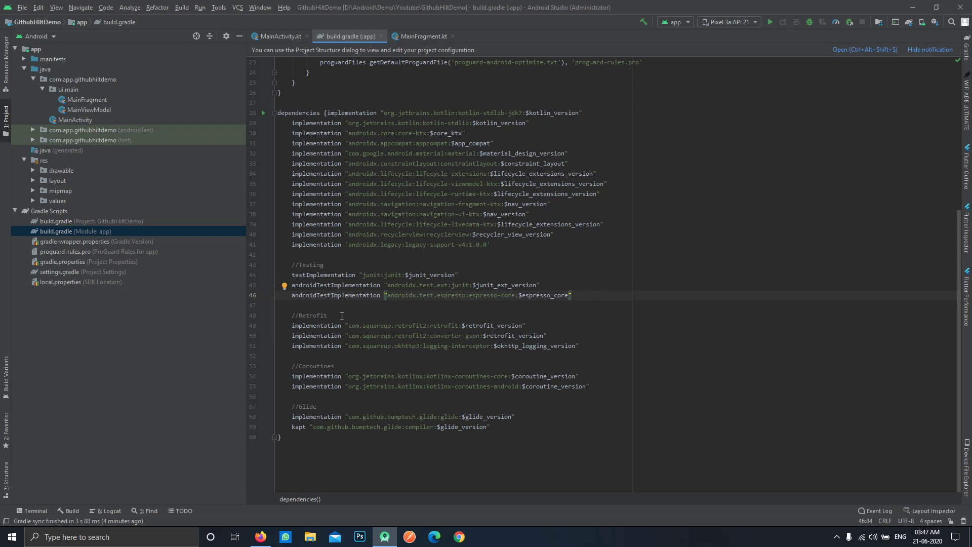
pyautogui.moveTo(342, 315); pyautogui.dragTo(605, 339)
pyautogui.click(607, 343)
pyautogui.moveTo(428, 337); pyautogui.dragTo(497, 337)
pyautogui.moveTo(425, 348); pyautogui.dragTo(490, 346)
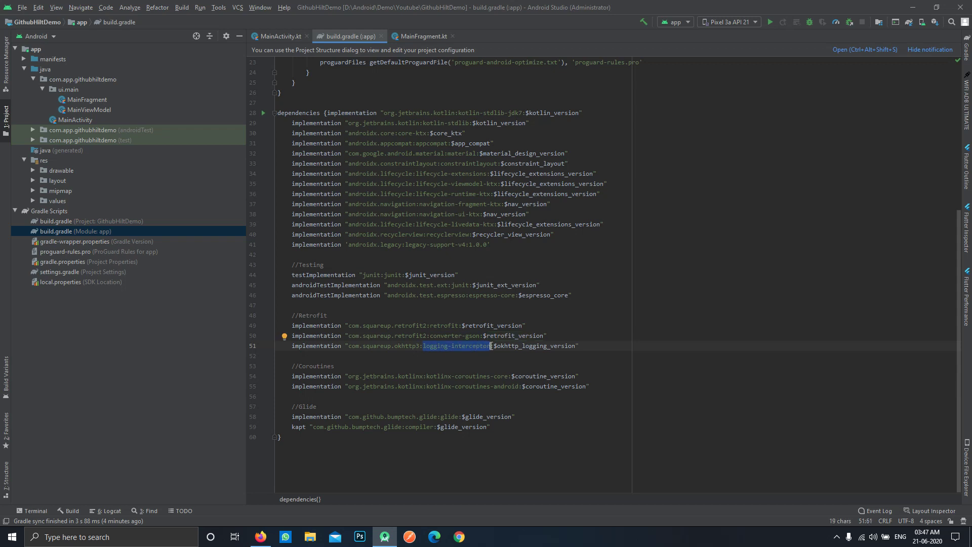
pyautogui.click(491, 346)
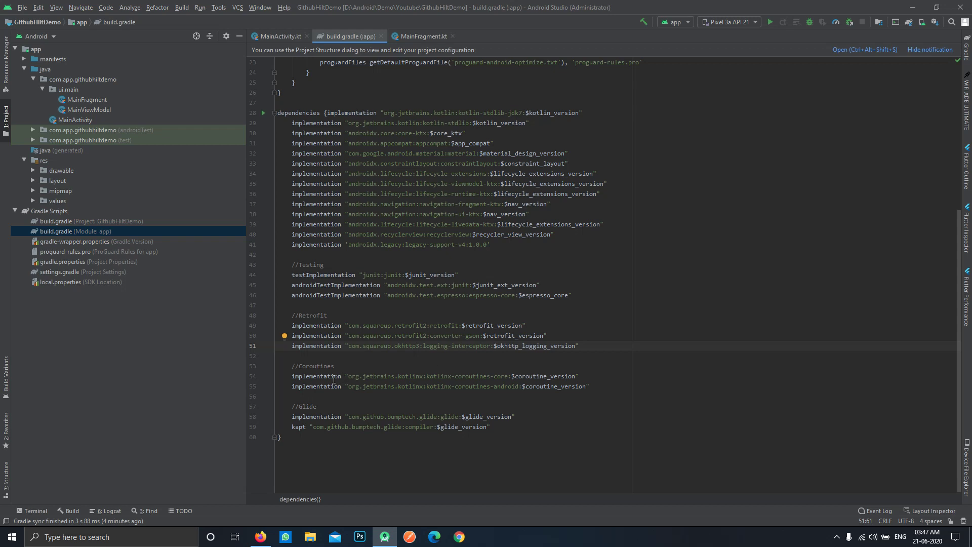
# - Review the Coroutines and Glide dependencies down to the end of the block
pyautogui.moveTo(328, 375)
pyautogui.mouseDown()
pyautogui.moveTo(582, 379)
pyautogui.moveTo(609, 388)
pyautogui.mouseUp()
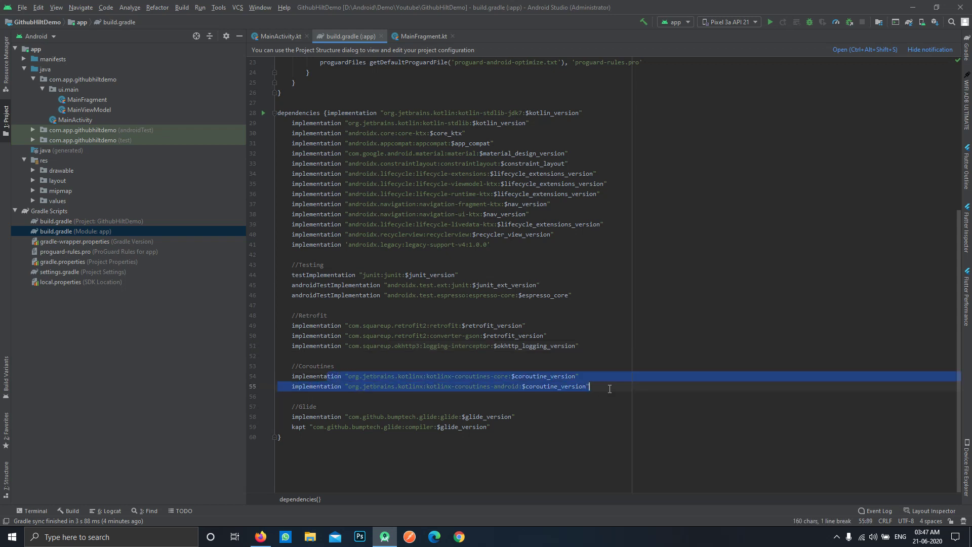
pyautogui.click(610, 388)
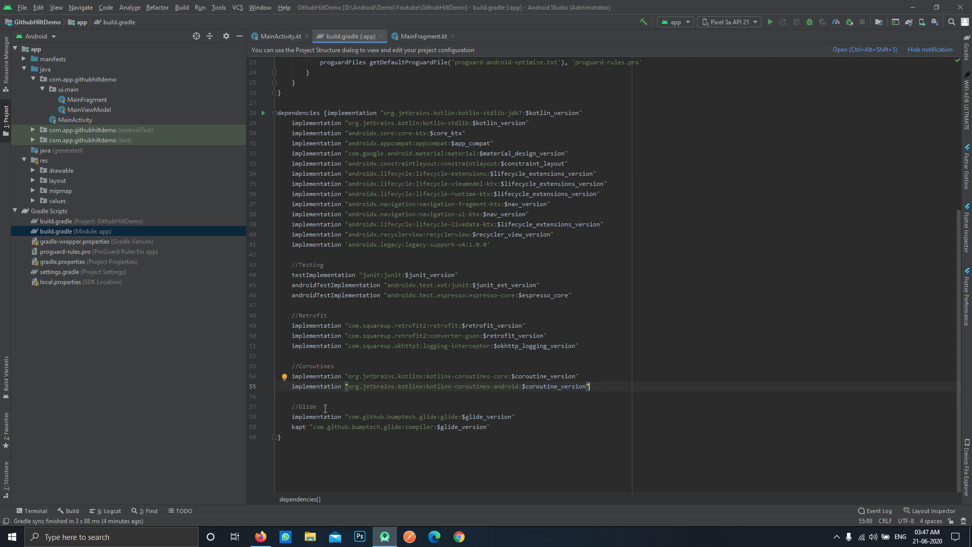
pyautogui.moveTo(325, 408); pyautogui.dragTo(536, 427)
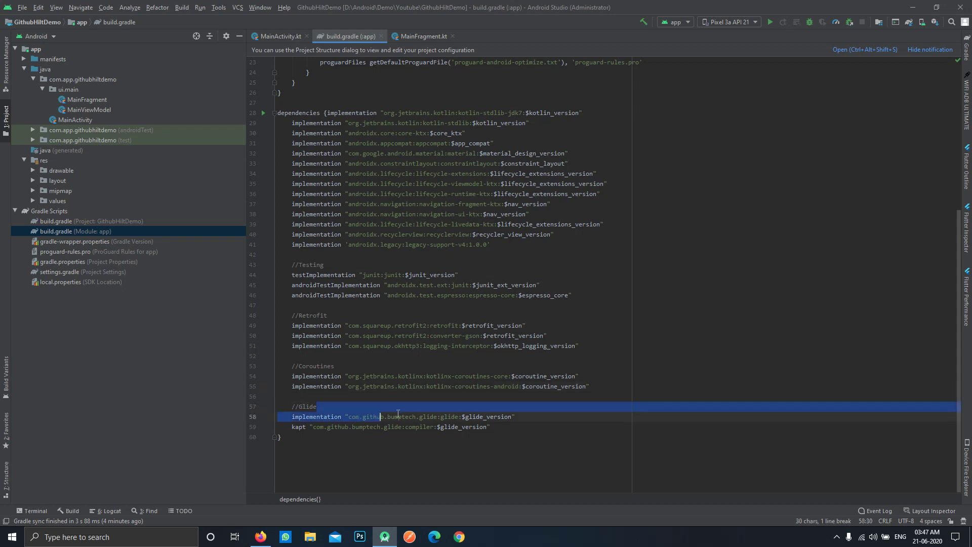
pyautogui.click(536, 427)
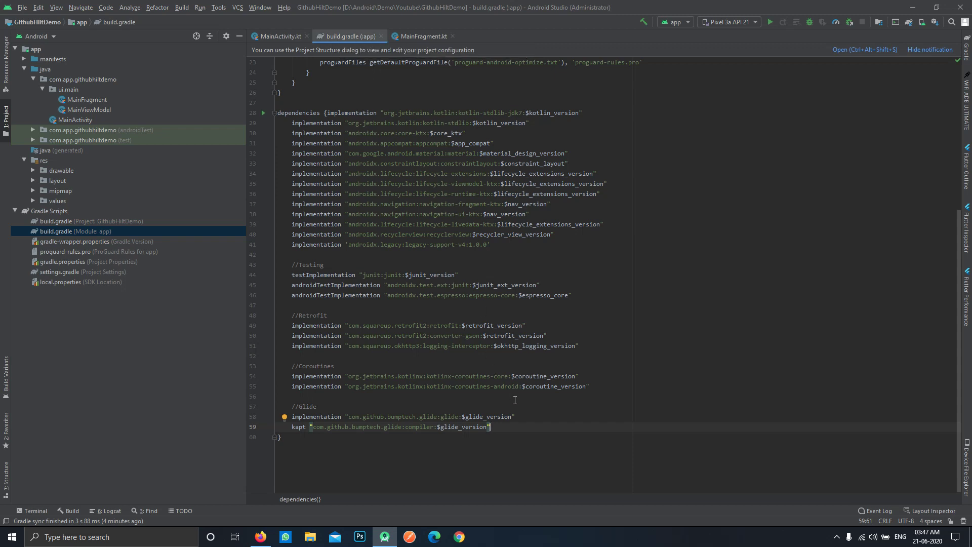
pyautogui.click(520, 434)
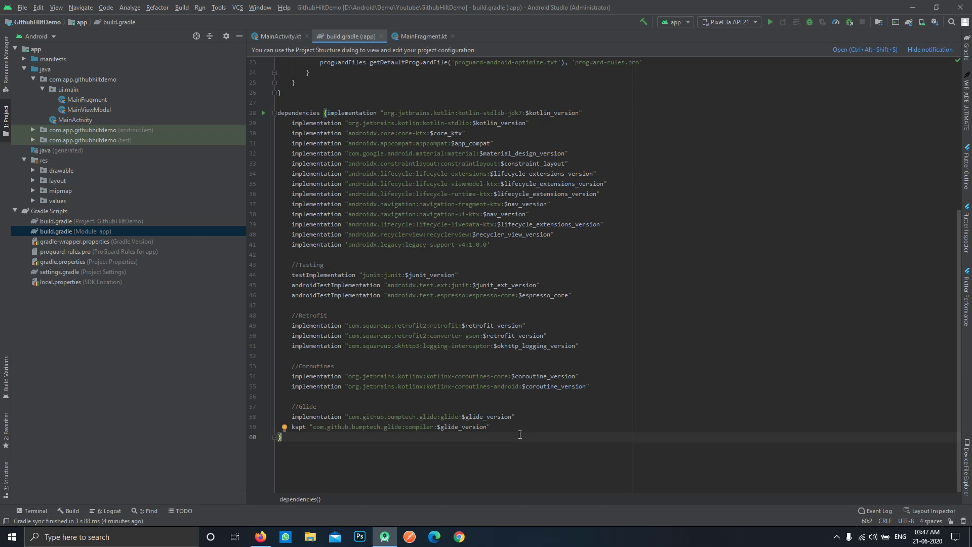
# - Search 'android hilt' in a new Firefox window and open the Hilt guide and Jetpack integrations pages
pyautogui.rightClick(260, 536)
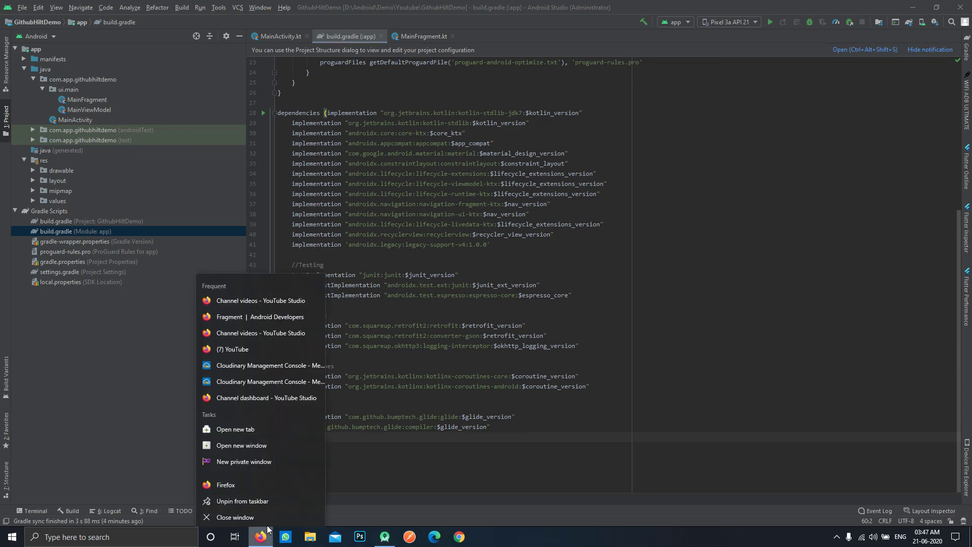
pyautogui.click(235, 484)
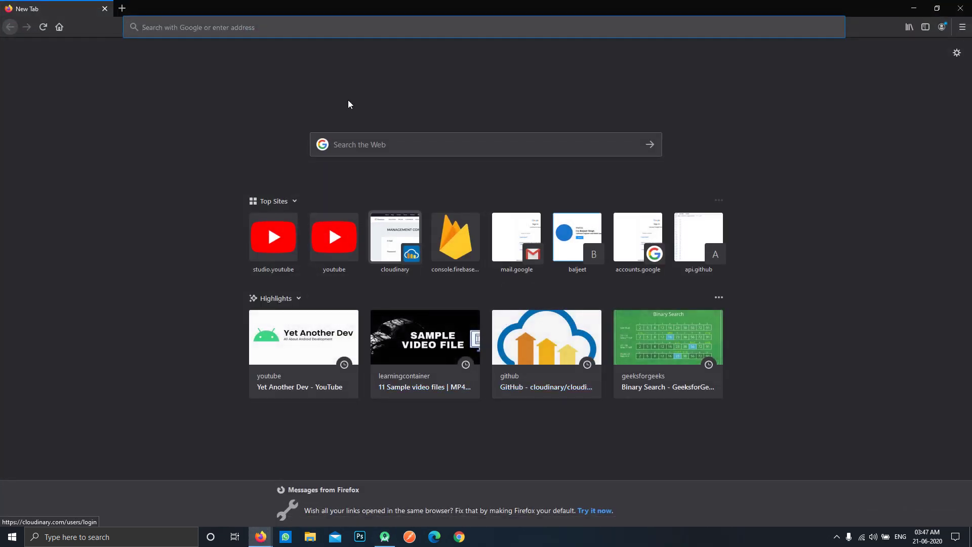
pyautogui.click(282, 28)
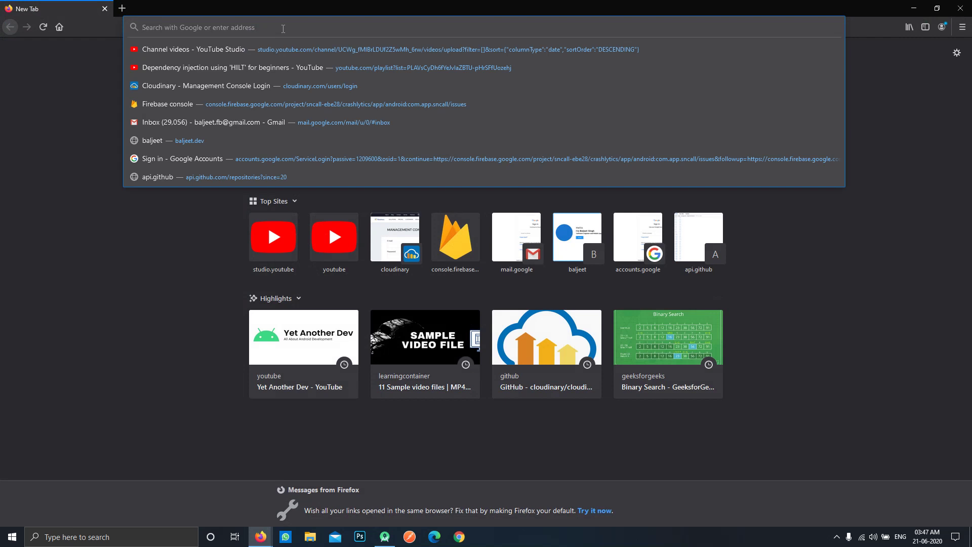
pyautogui.write('android hi')
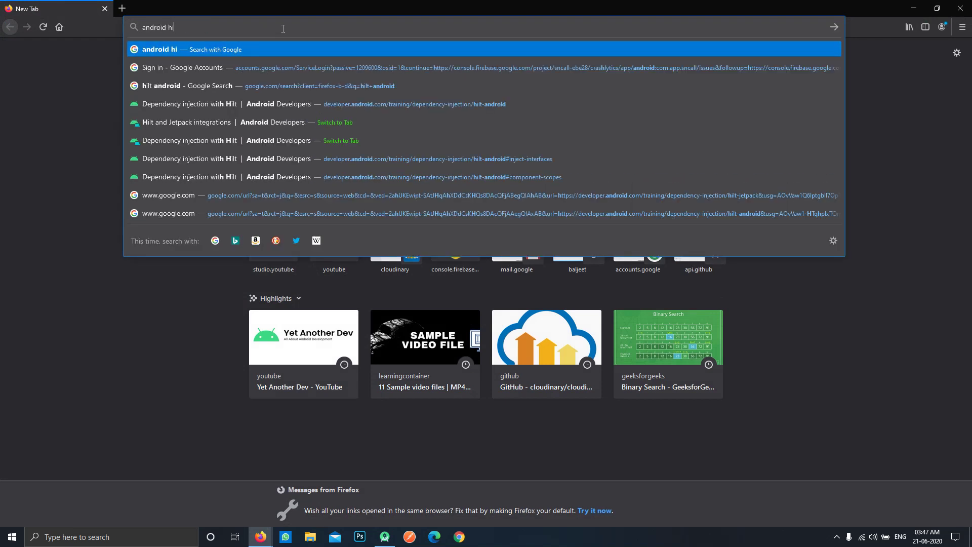
pyautogui.write('lt')
pyautogui.press('Return')
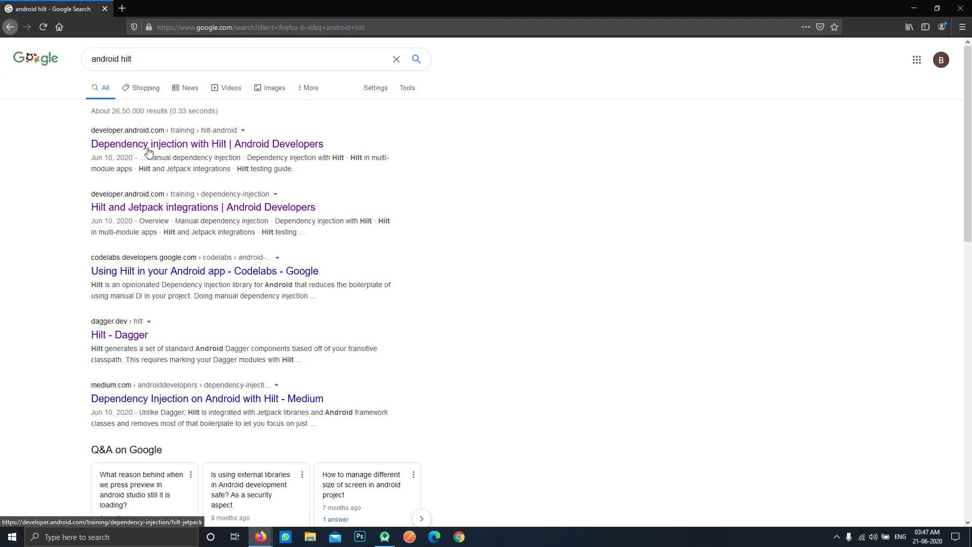
pyautogui.middleClick(131, 146)
pyautogui.middleClick(141, 213)
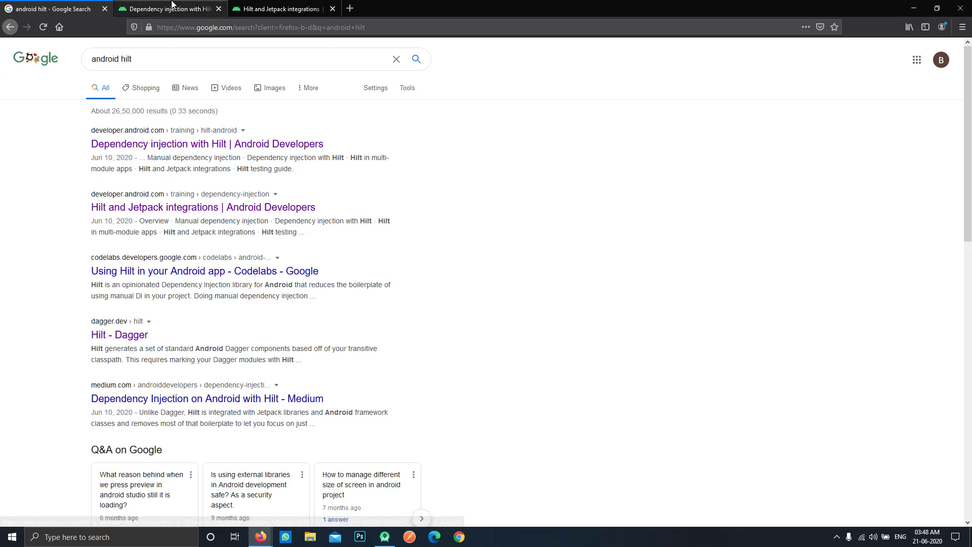
# - Look over both Hilt pages and select the hilt-android-gradle-plugin classpath line
pyautogui.click(168, 8)
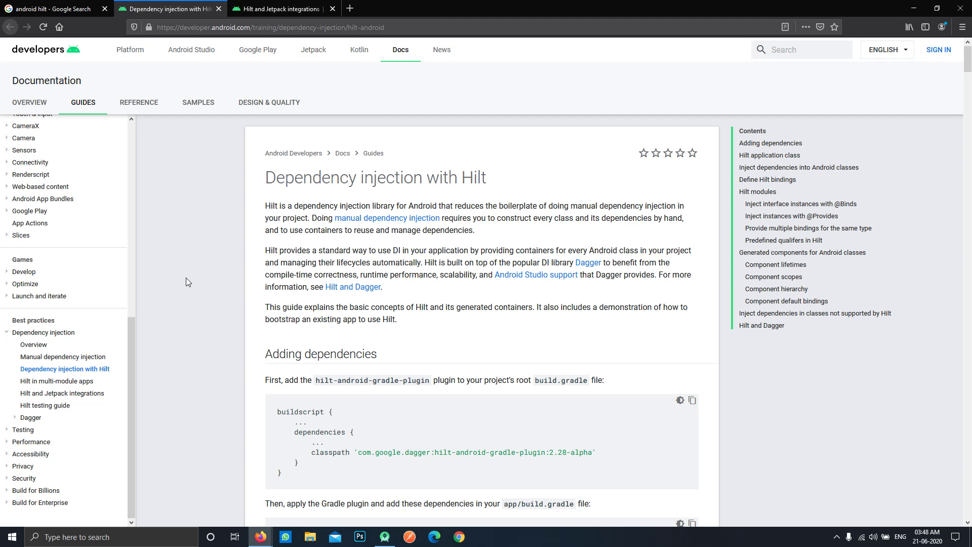
pyautogui.click(281, 9)
pyautogui.click(167, 8)
pyautogui.scroll(-3, 245, 258)
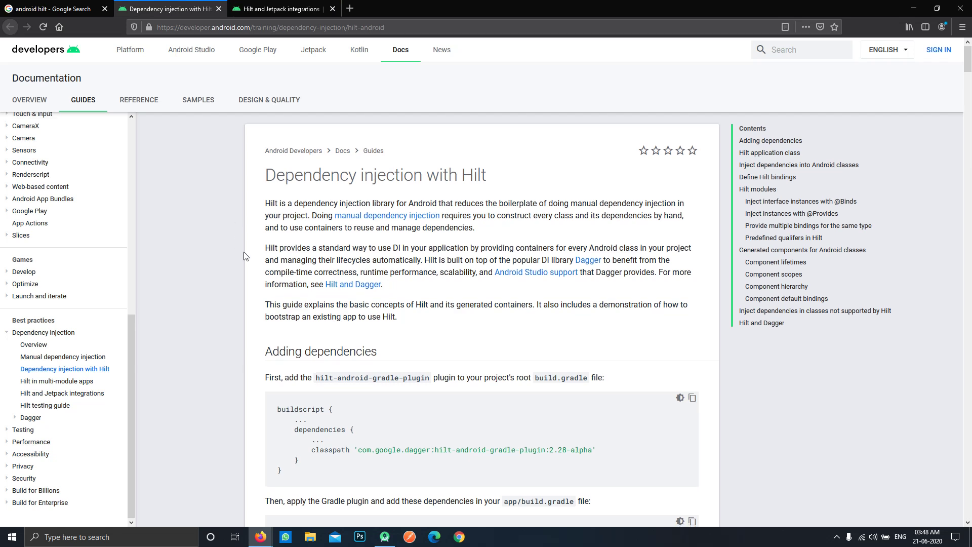
pyautogui.scroll(-1, 323, 373)
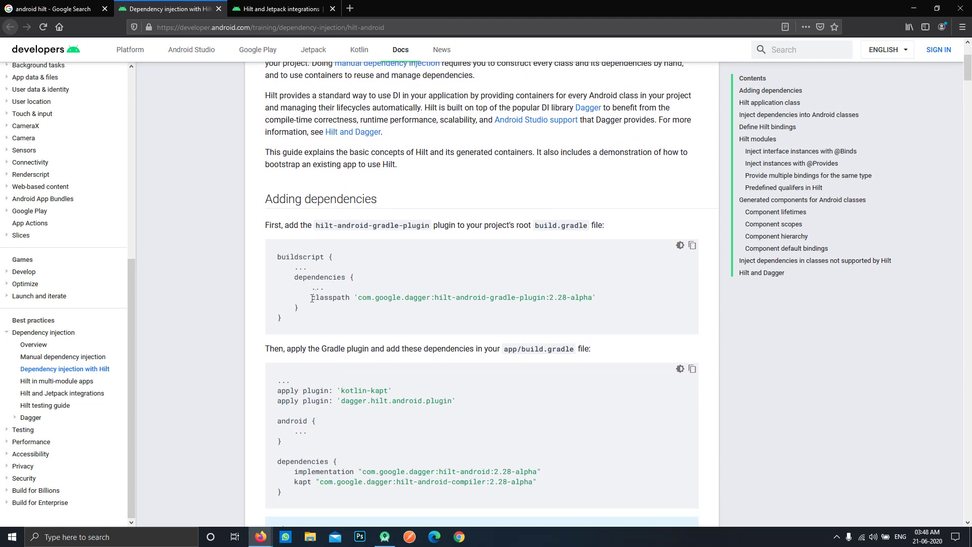
pyautogui.moveTo(311, 297); pyautogui.dragTo(605, 298)
pyautogui.hotkey('ctrl', 'c')
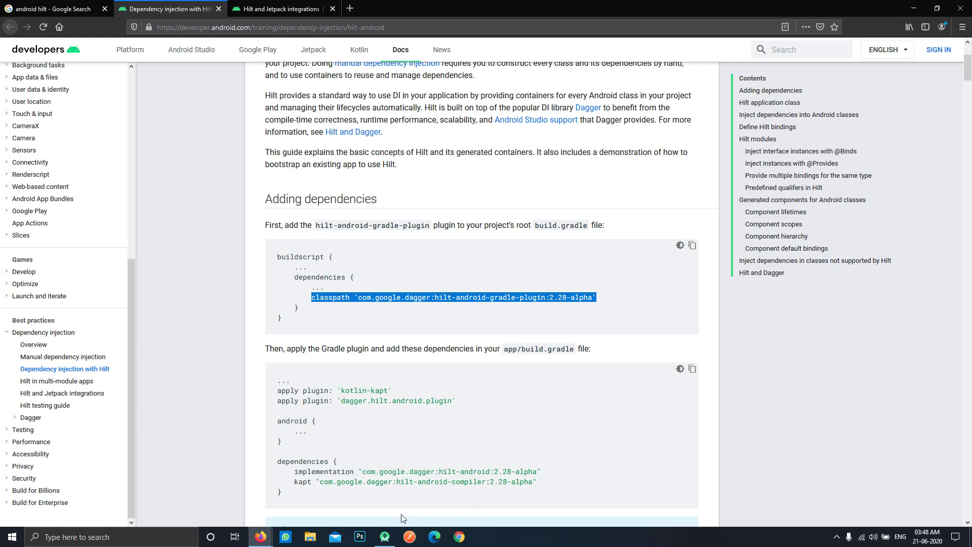
pyautogui.click(384, 536)
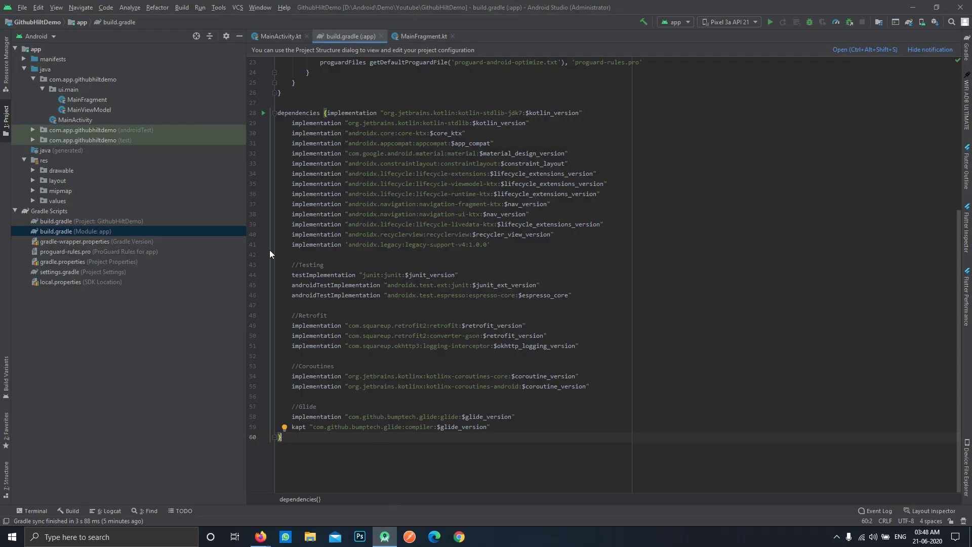
# - Paste the Hilt plugin classpath into the project build.gradle dependencies
pyautogui.doubleClick(99, 222)
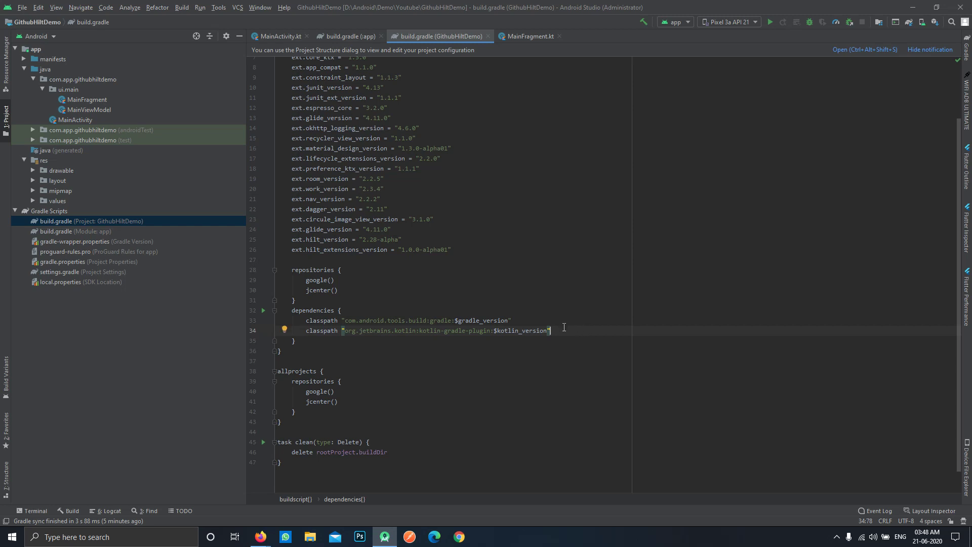
pyautogui.press('Return')
pyautogui.hotkey('ctrl', 'v')
pyautogui.press('BackSpace')
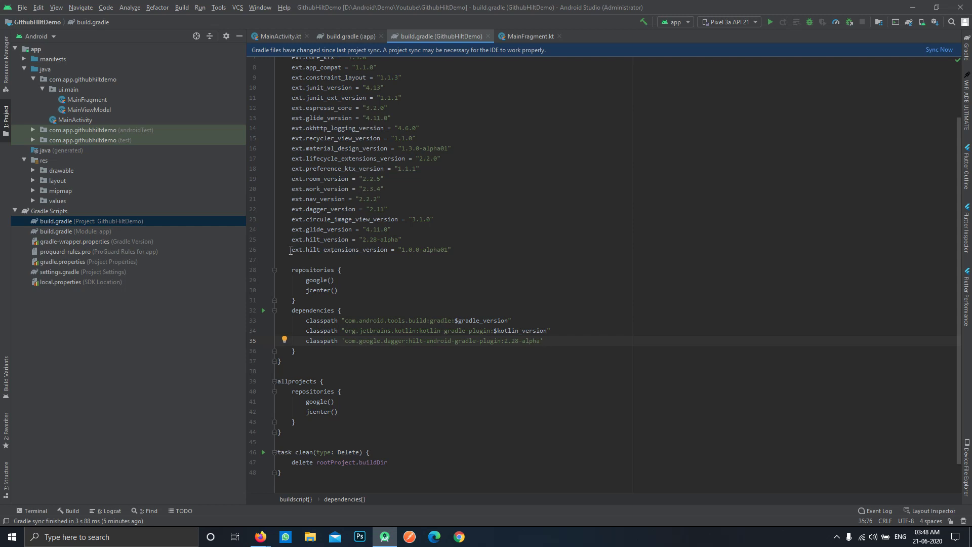
# - Duplicate the hilt_extensions_version line into a new ext.hilt_version holding the Hilt version
pyautogui.moveTo(292, 251); pyautogui.dragTo(469, 249)
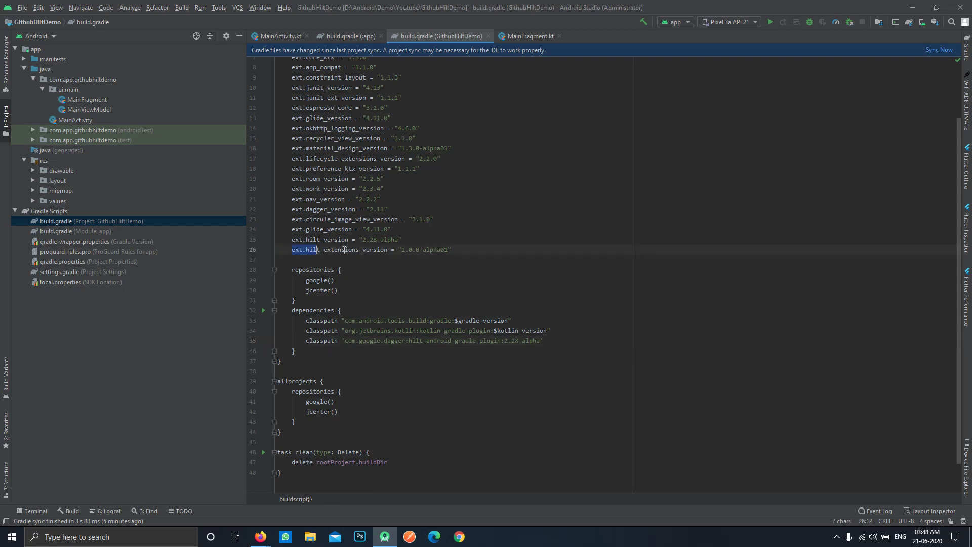
pyautogui.click(469, 249)
pyautogui.hotkey('ctrl', 'd')
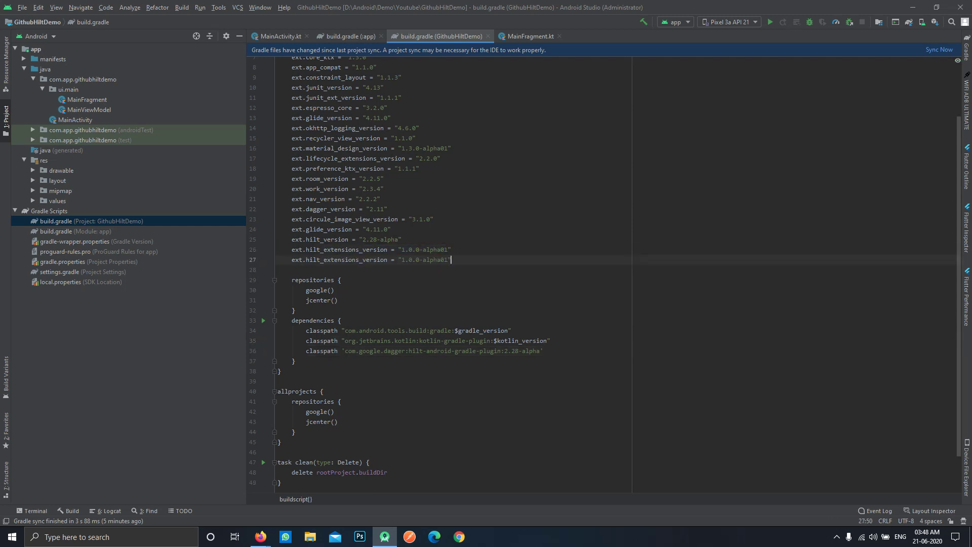
pyautogui.doubleClick(333, 259)
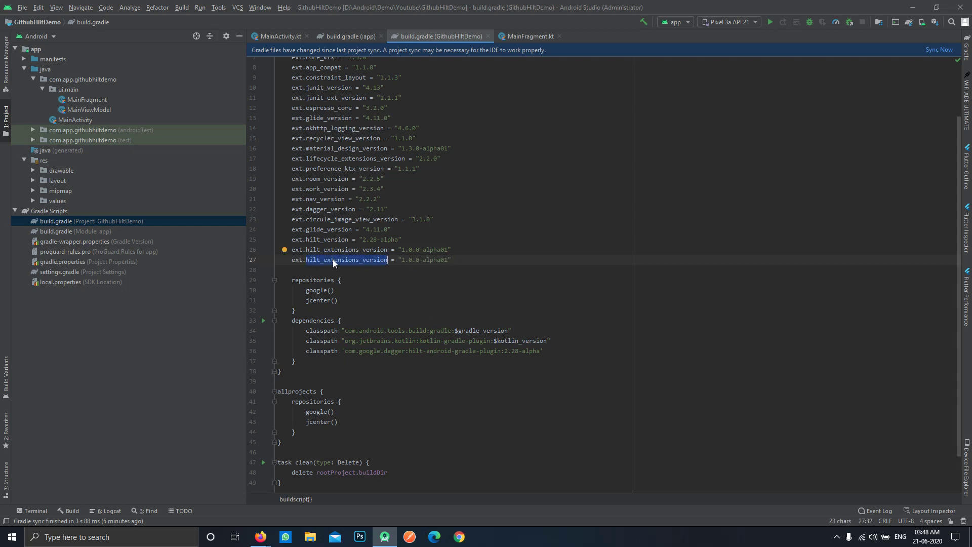
pyautogui.write('hilt_')
pyautogui.write('ver')
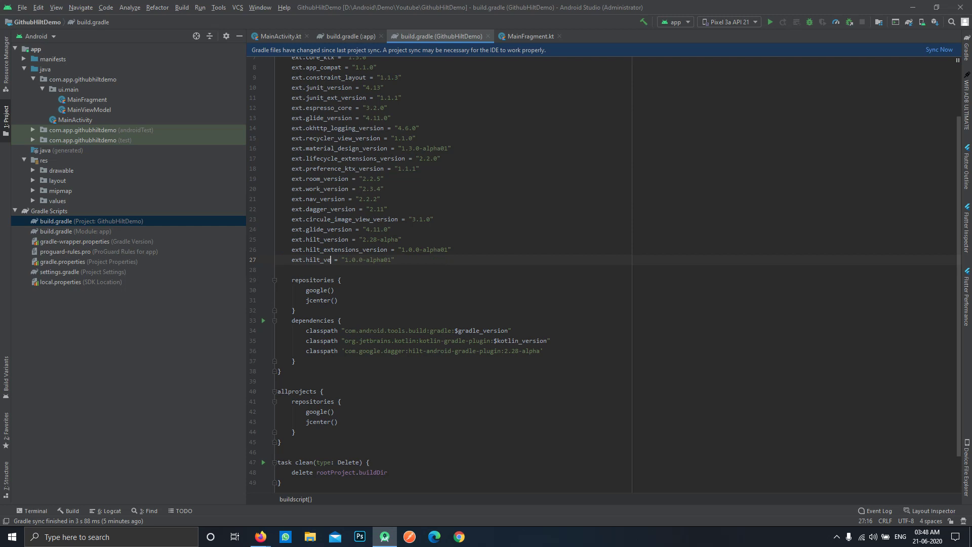
pyautogui.write('sion')
pyautogui.moveTo(504, 351); pyautogui.dragTo(536, 351)
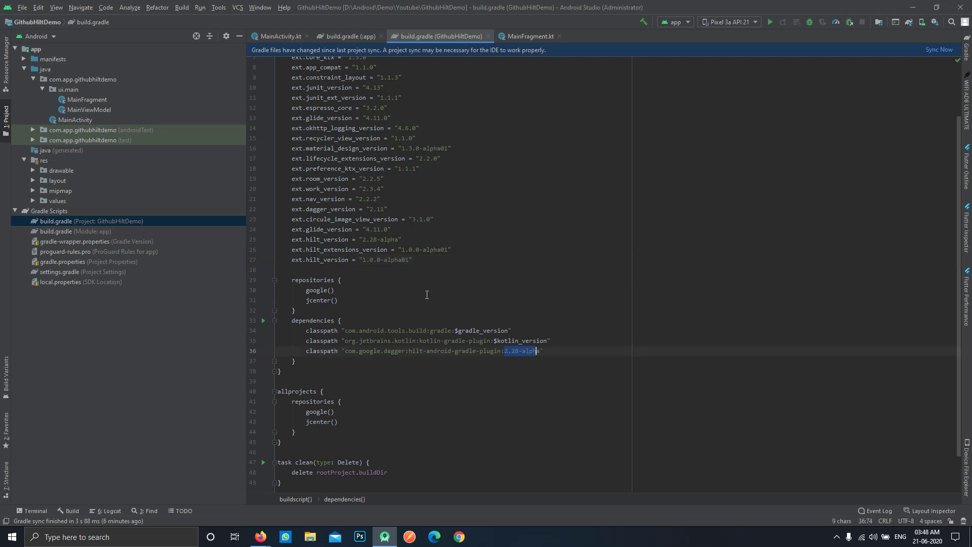
pyautogui.hotkey('ctrl', 'c')
pyautogui.moveTo(361, 259); pyautogui.dragTo(410, 259)
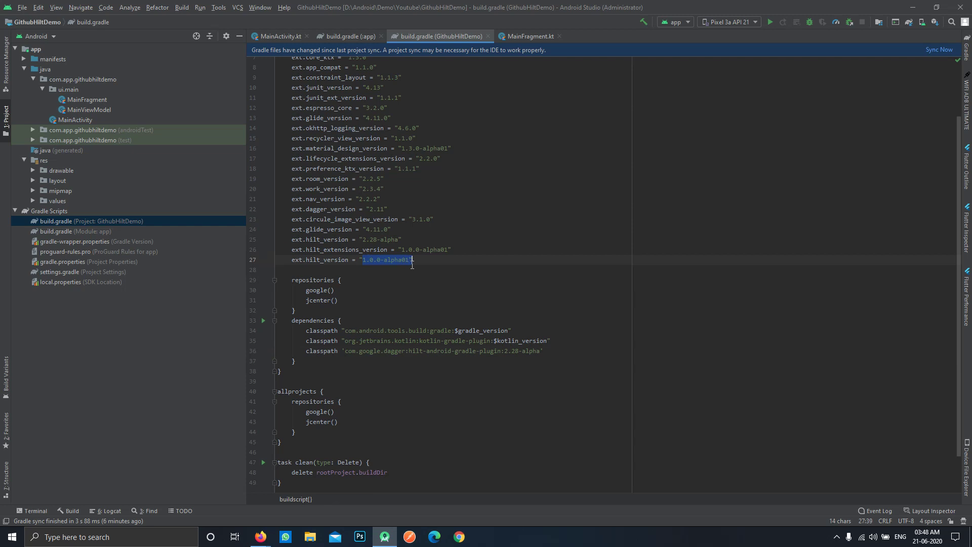
pyautogui.hotkey('ctrl', 'v')
pyautogui.doubleClick(333, 260)
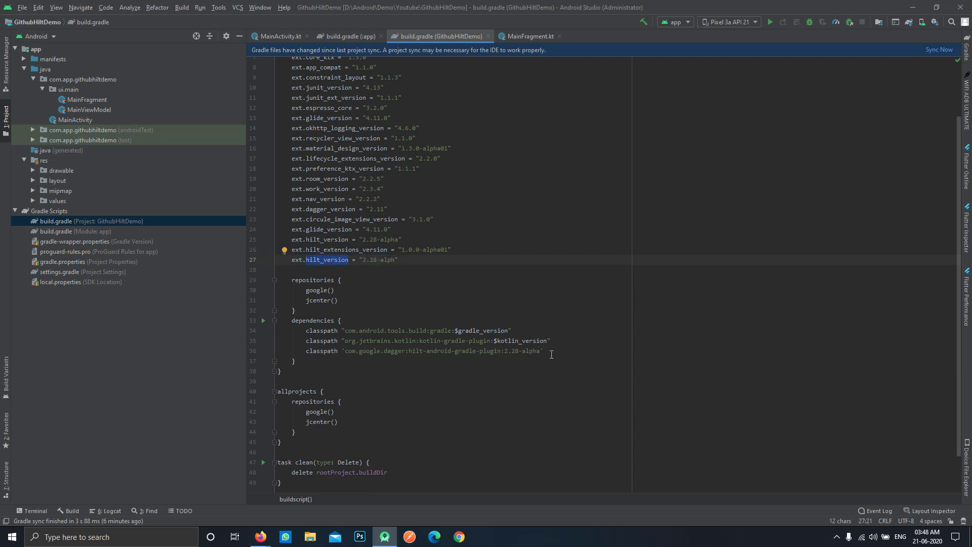
# - Replace the classpath's hard-coded 2.28-alpha with $hilt_version
pyautogui.click(343, 351)
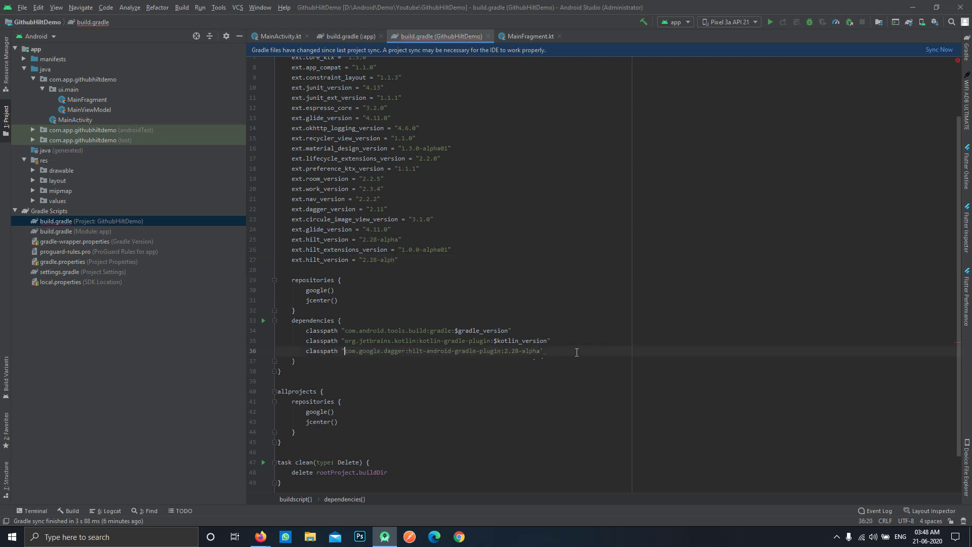
pyautogui.press('End')
pyautogui.press('BackSpace')
pyautogui.press('BackSpace')
pyautogui.press('BackSpace')
pyautogui.moveTo(495, 342); pyautogui.dragTo(546, 342)
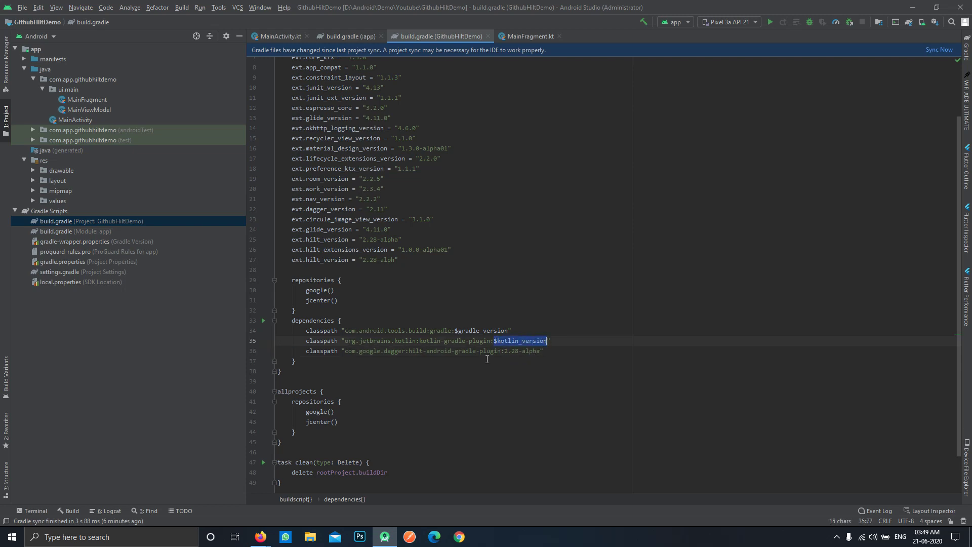
pyautogui.doubleClick(327, 259)
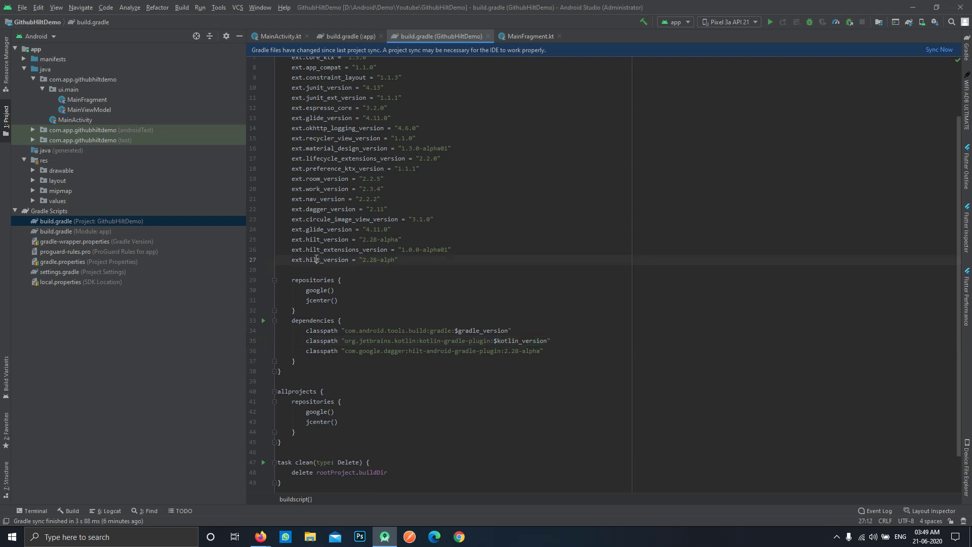
pyautogui.doubleClick(526, 348)
pyautogui.press('BackSpace')
pyautogui.press('BackSpace')
pyautogui.press('BackSpace')
pyautogui.press('BackSpace')
pyautogui.press('BackSpace')
pyautogui.press('BackSpace')
pyautogui.write('$')
pyautogui.hotkey('ctrl', 'v')
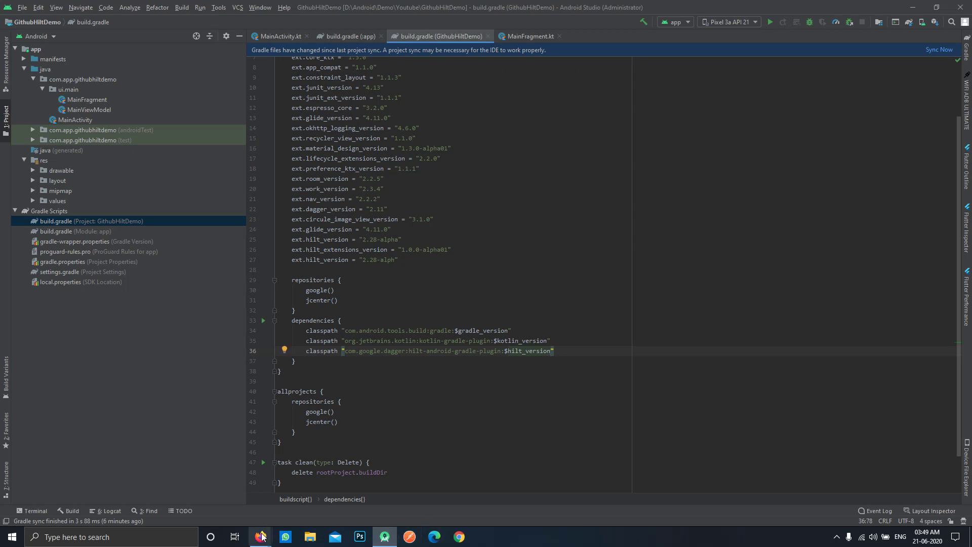
pyautogui.click(314, 502)
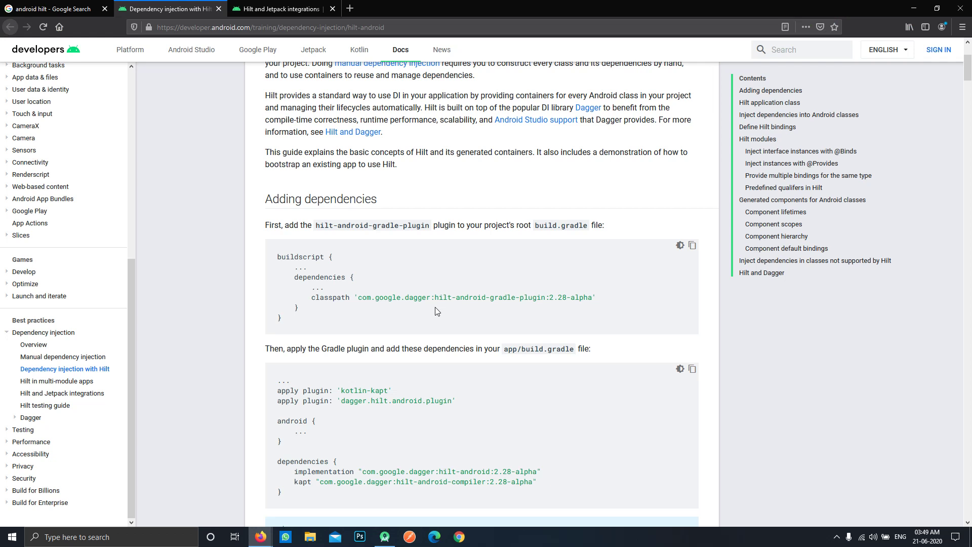
pyautogui.scroll(-3, 436, 307)
pyautogui.moveTo(279, 287)
pyautogui.mouseDown()
pyautogui.moveTo(450, 291)
pyautogui.moveTo(487, 303)
pyautogui.mouseUp()
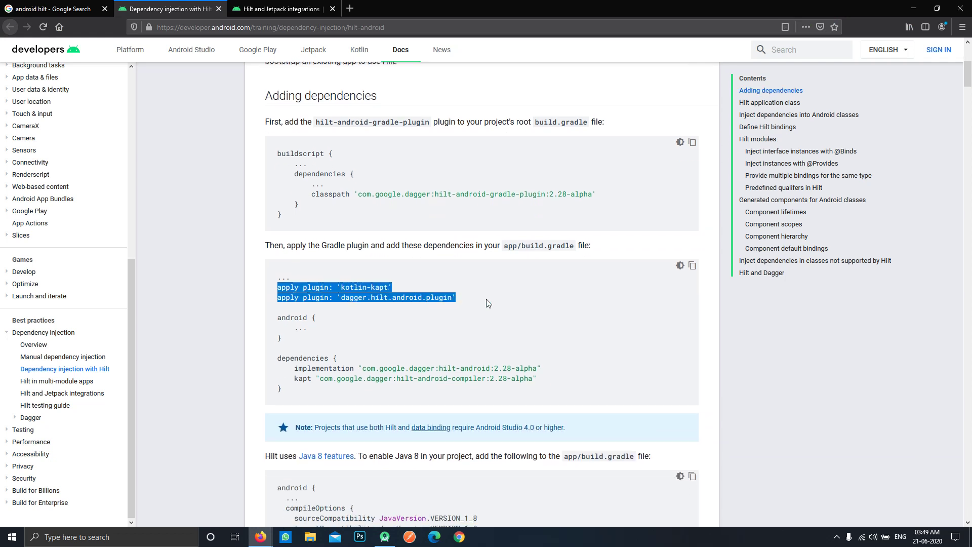
# - Paste apply plugin: 'dagger.hilt.android.plugin' onto the kotlin-kapt line in app build.gradle, then Sync Now
pyautogui.click(384, 536)
pyautogui.doubleClick(101, 233)
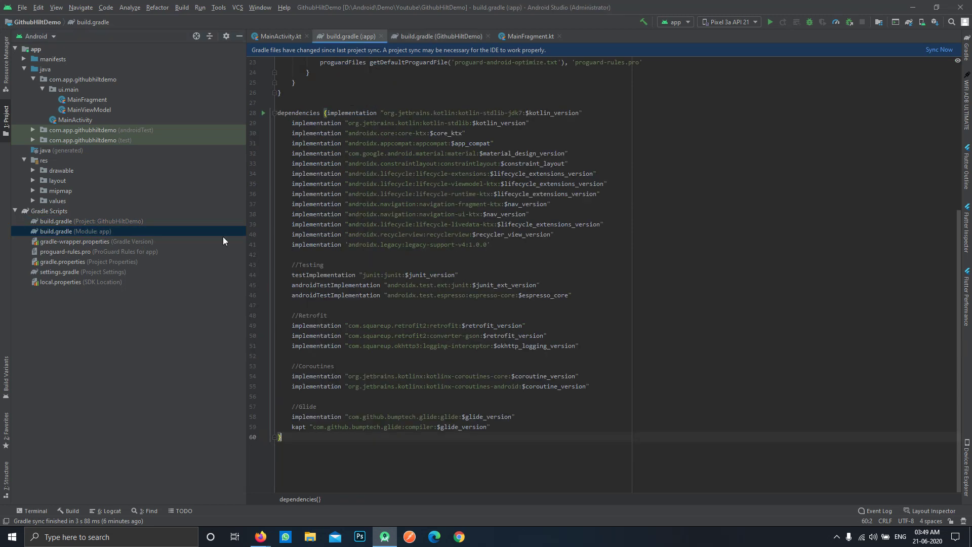
pyautogui.scroll(5, 440, 193)
pyautogui.scroll(2, 440, 192)
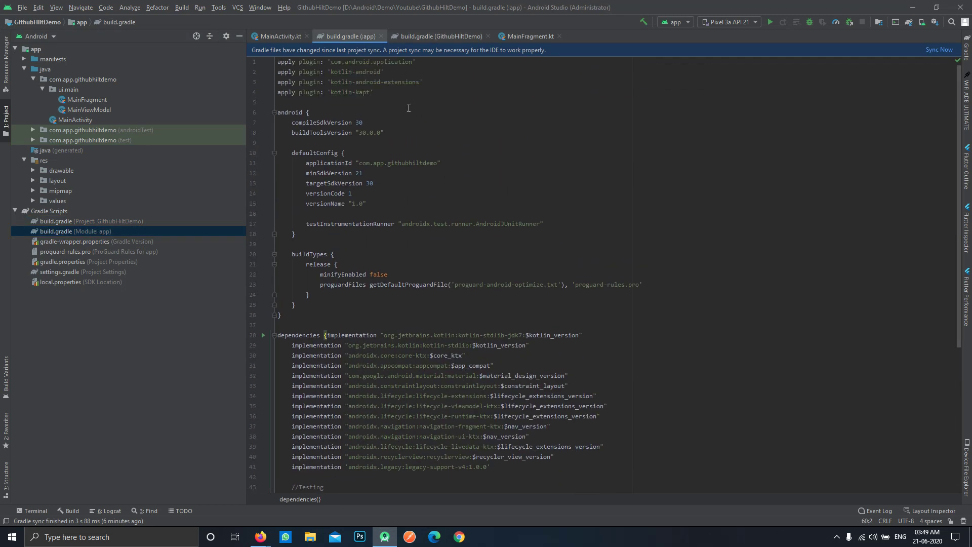
pyautogui.click(371, 92)
pyautogui.click(279, 92)
pyautogui.moveTo(280, 93); pyautogui.dragTo(407, 92)
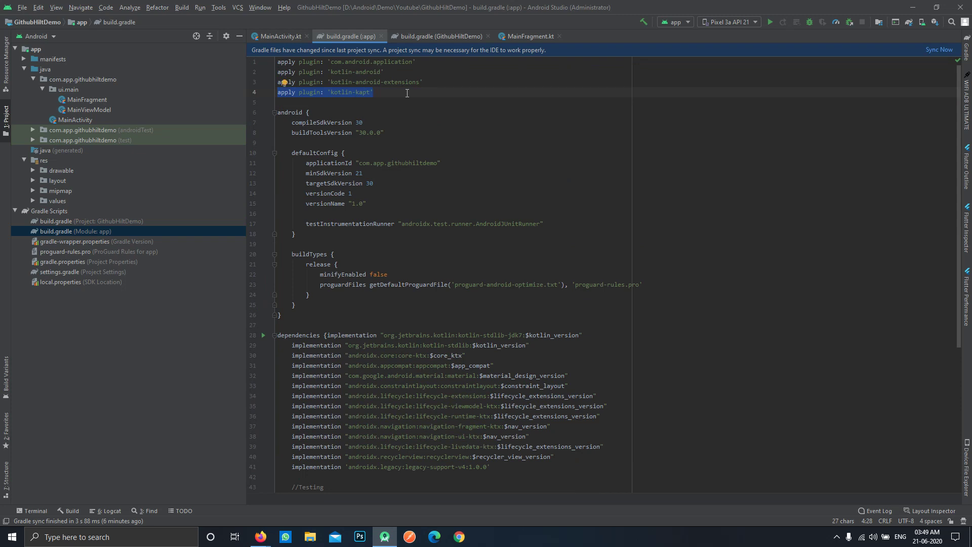
pyautogui.hotkey('ctrl', 'v')
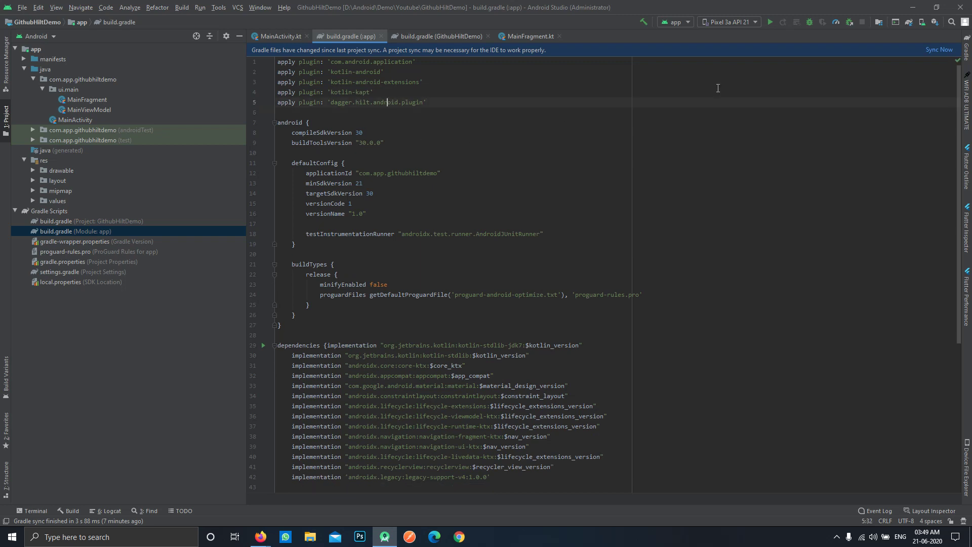
pyautogui.click(939, 50)
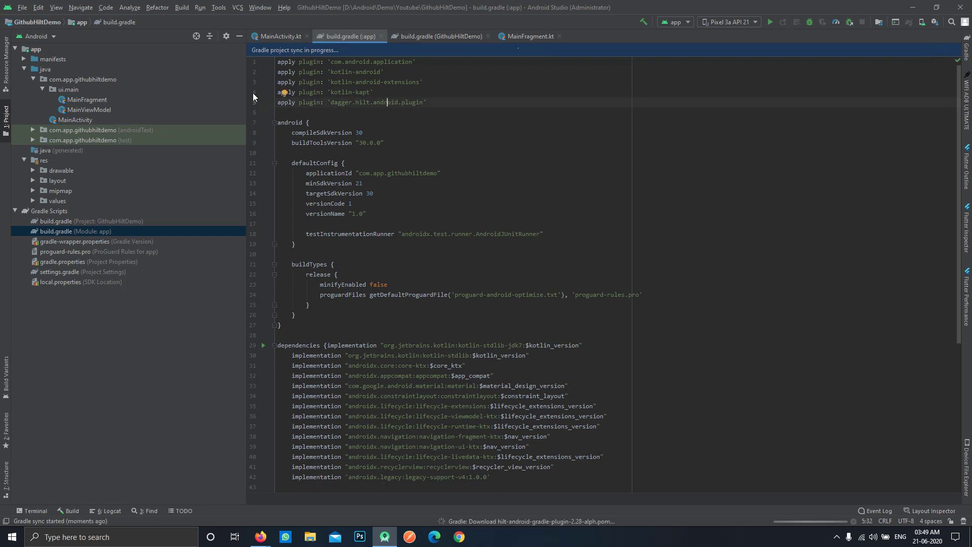
pyautogui.scroll(-3, 262, 303)
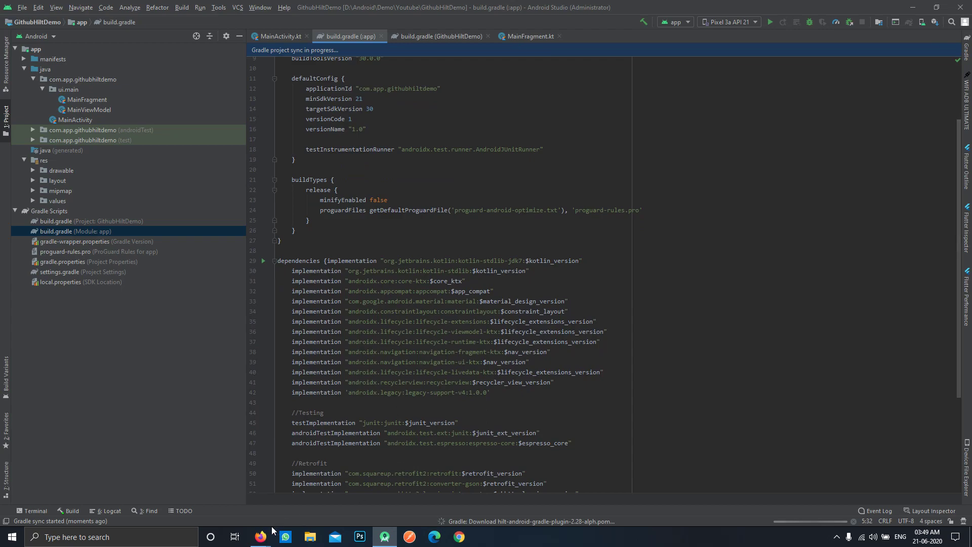
pyautogui.moveTo(260, 537)
pyautogui.click(306, 503)
pyautogui.scroll(-3, 367, 332)
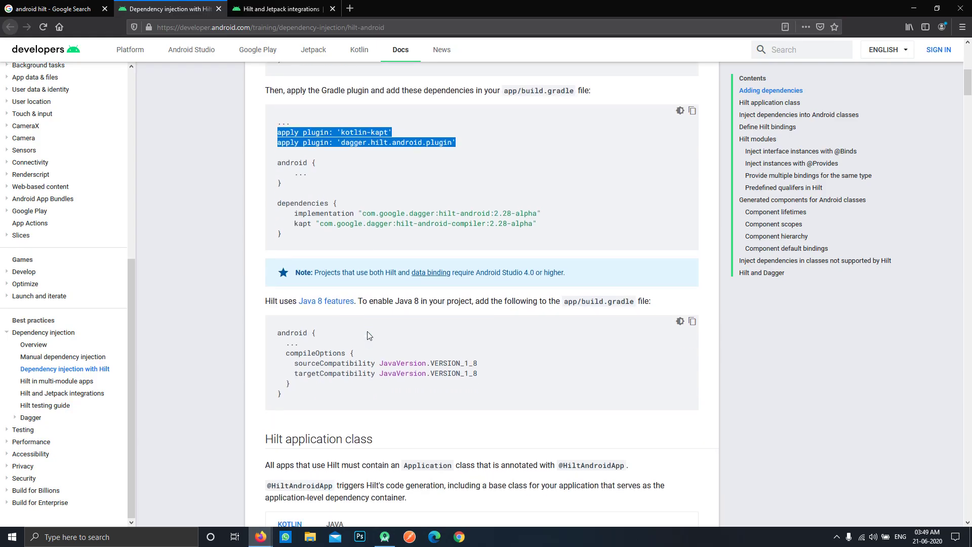
# - Select the two Hilt dependency lines in the docs, then hide the failed-sync Build output
pyautogui.moveTo(293, 212); pyautogui.dragTo(546, 230)
pyautogui.hotkey('ctrl', 'c')
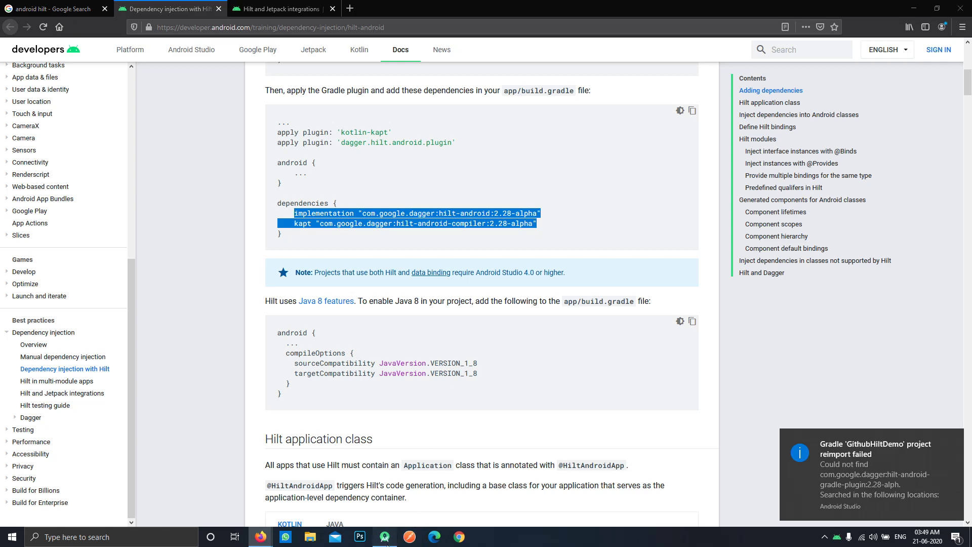
pyautogui.click(384, 537)
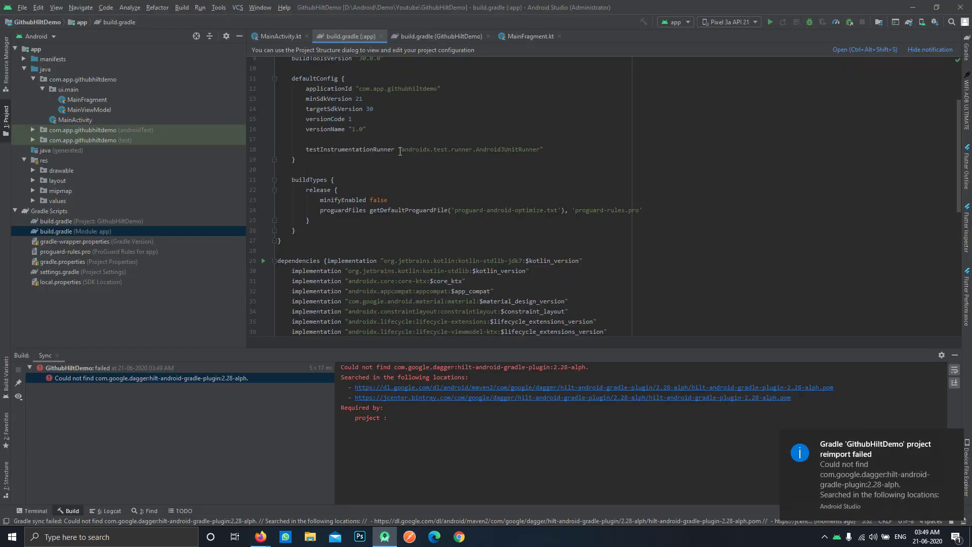
pyautogui.click(417, 373)
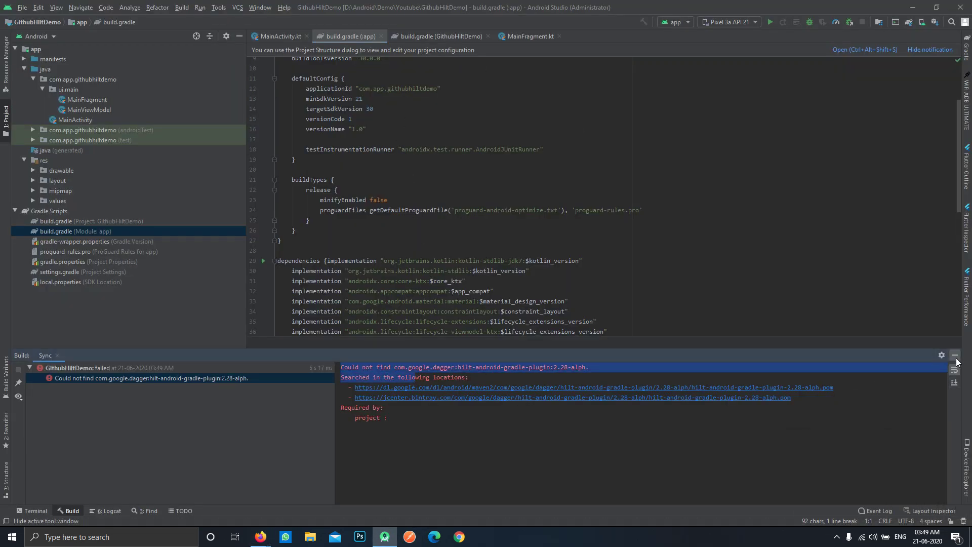
pyautogui.hotkey('shift', 'Escape')
pyautogui.scroll(-5, 444, 247)
# - Paste the hilt-android and hilt-android-compiler lines into a new section after Glide
pyautogui.click(494, 428)
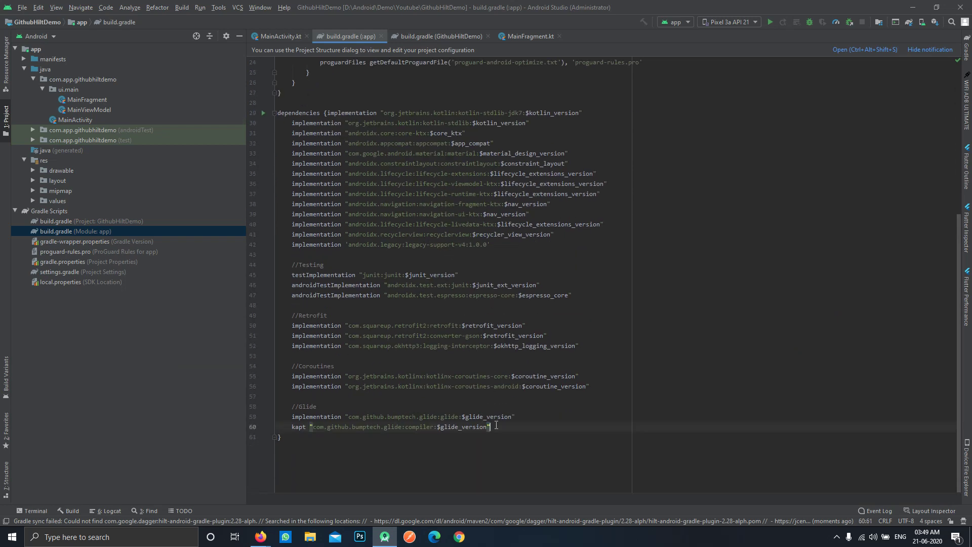
pyautogui.press('Return')
pyautogui.press('Return')
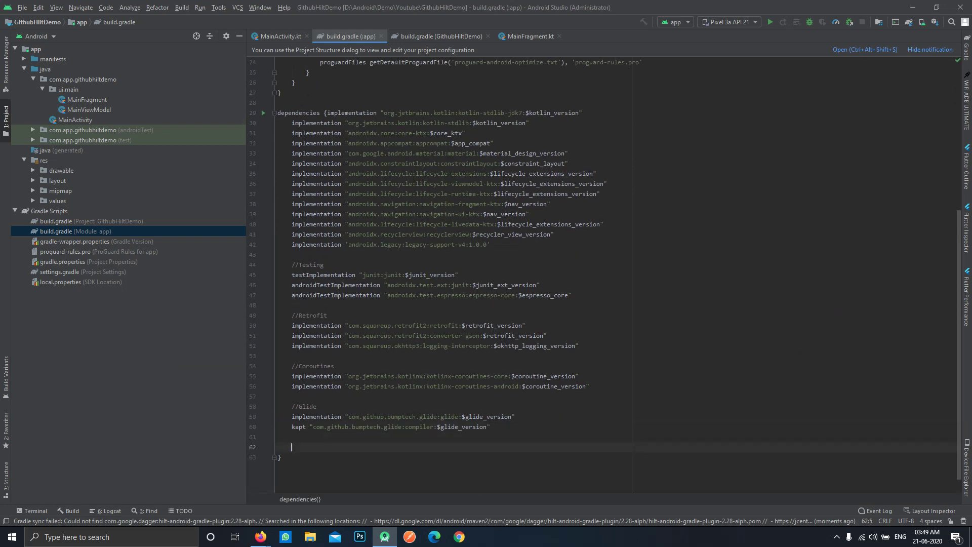
pyautogui.write('//Hilt')
pyautogui.press('Return')
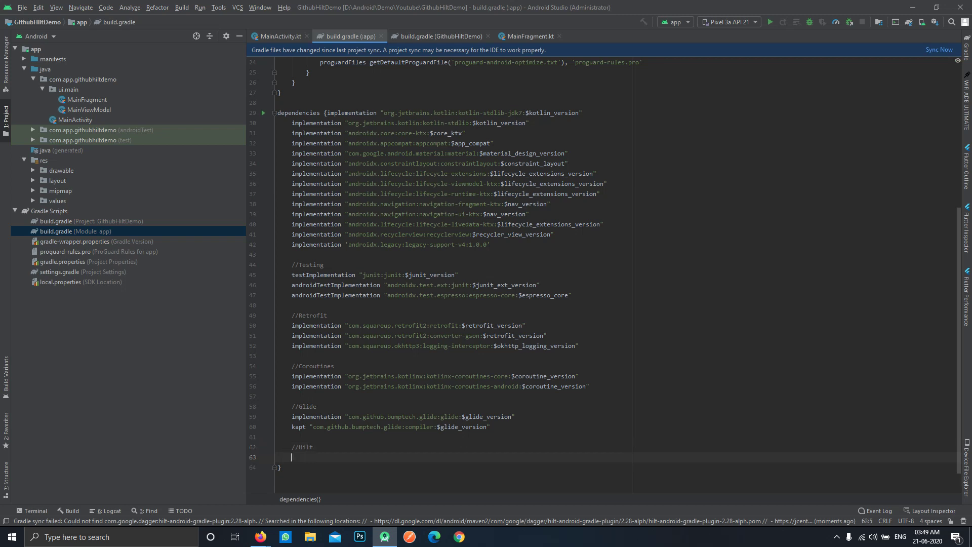
pyautogui.hotkey('ctrl', 'v')
pyautogui.press('BackSpace')
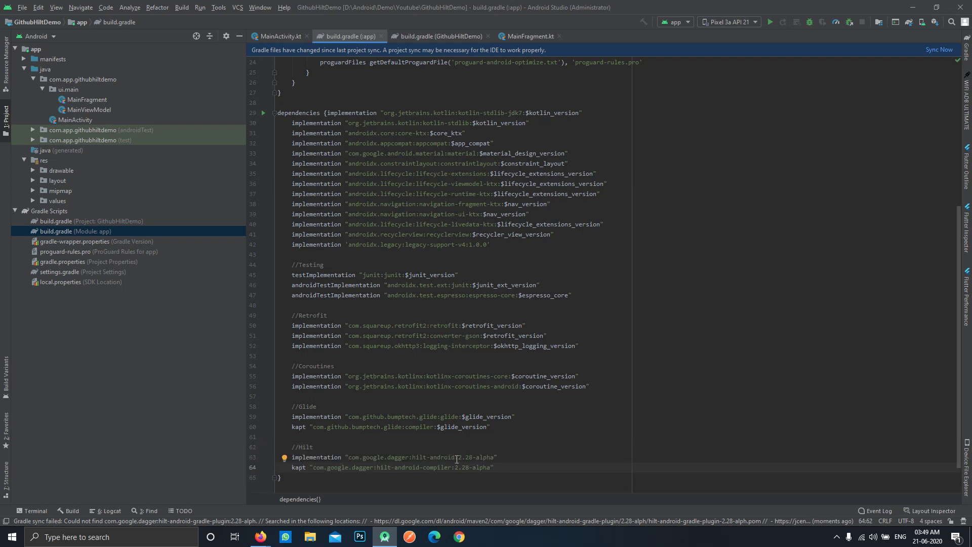
# - Change both Hilt lines' 2.28-alpha to $hilt_version, checking the project-level variable
pyautogui.press('Up')
pyautogui.press('Up')
pyautogui.press('Up')
pyautogui.hotkey('ctrl', 'w')
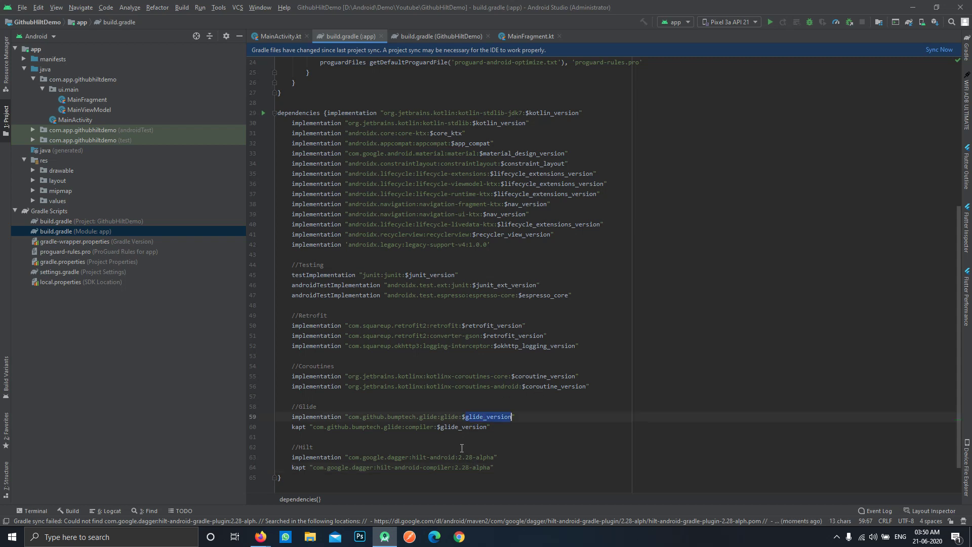
pyautogui.click(422, 34)
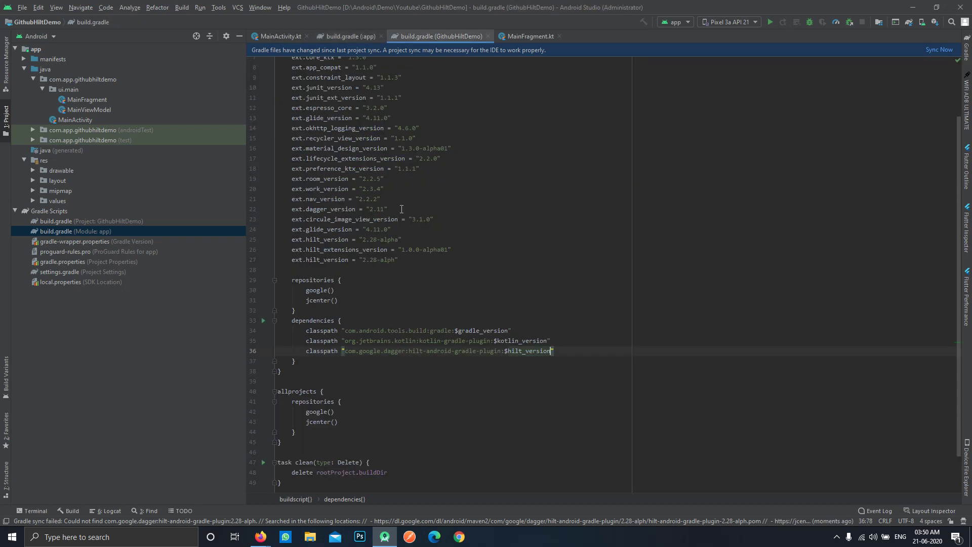
pyautogui.doubleClick(322, 261)
pyautogui.click(353, 36)
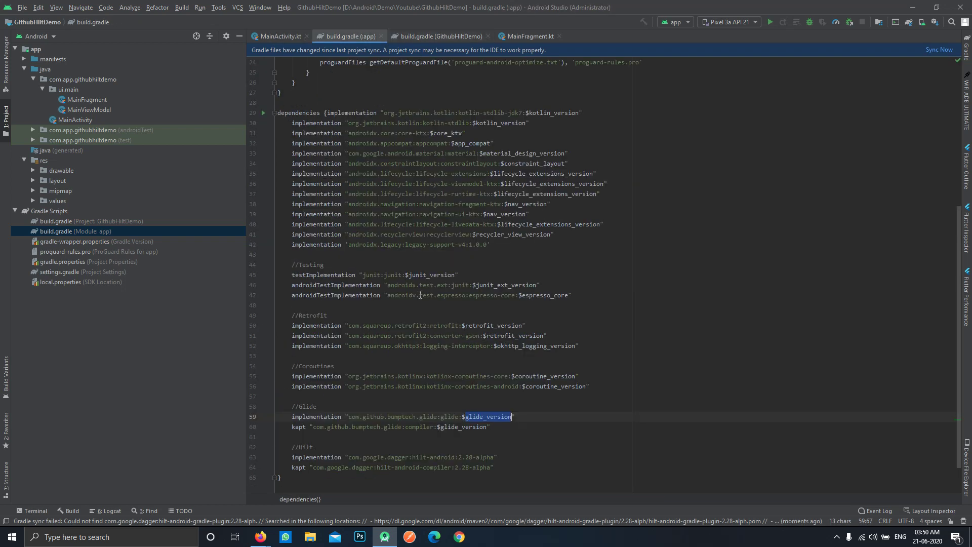
pyautogui.moveTo(458, 457); pyautogui.dragTo(494, 458)
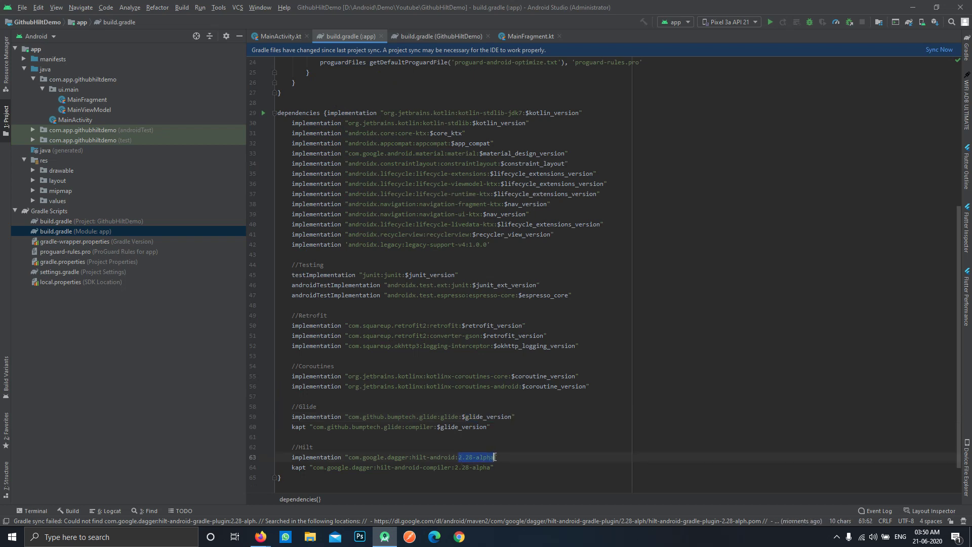
pyautogui.write('$hilt_version')
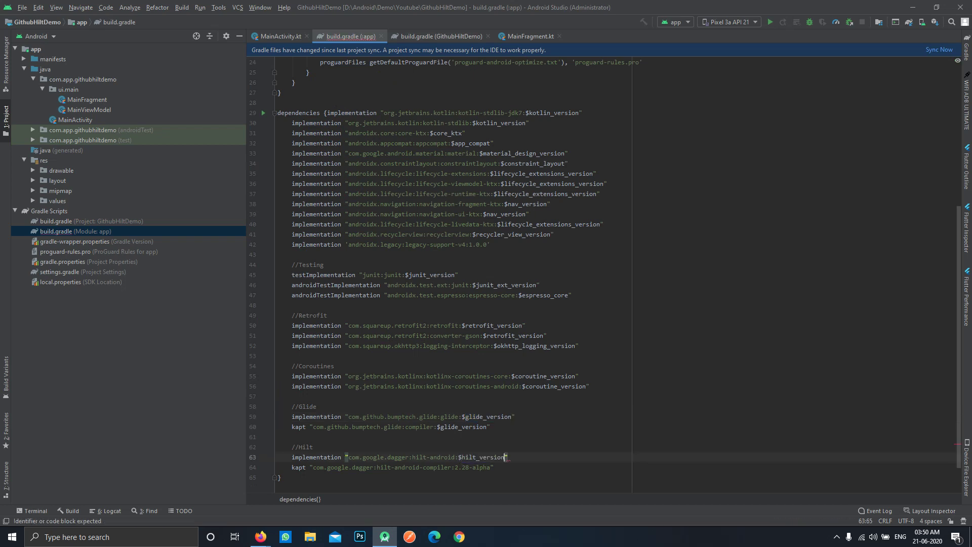
pyautogui.moveTo(455, 466); pyautogui.dragTo(492, 468)
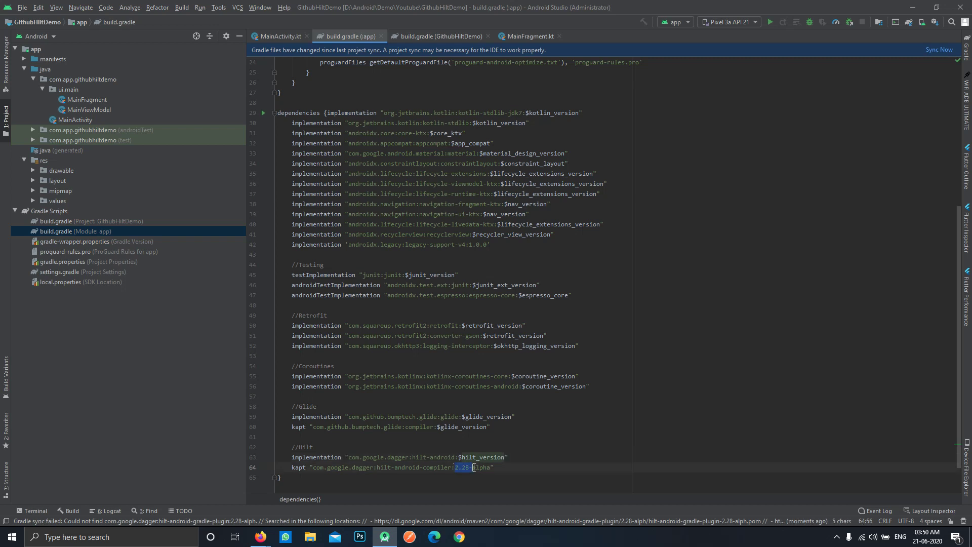
pyautogui.write('$hilt_version')
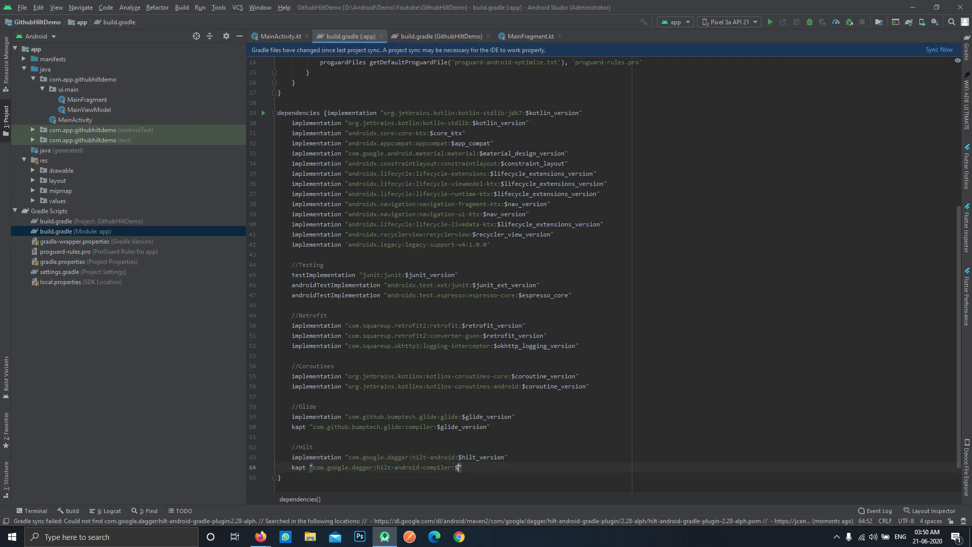
pyautogui.doubleClick(477, 457)
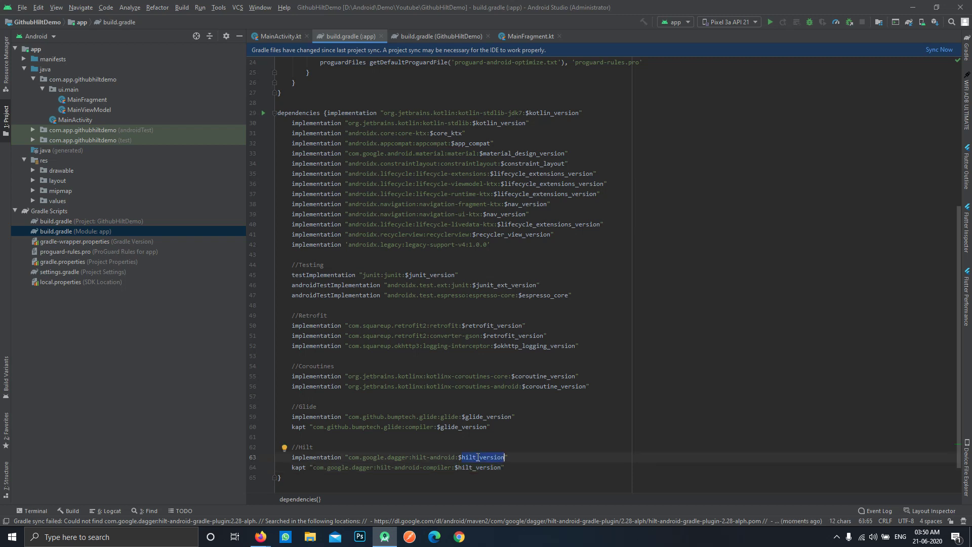
pyautogui.click(420, 37)
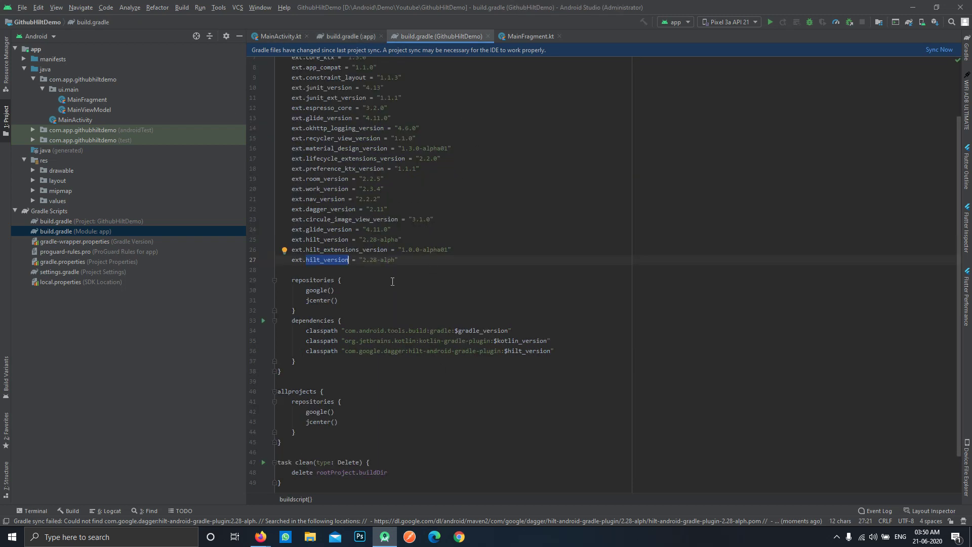
# - Review the hilt-android and compiler dependency lines in the app build.gradle
pyautogui.click(346, 37)
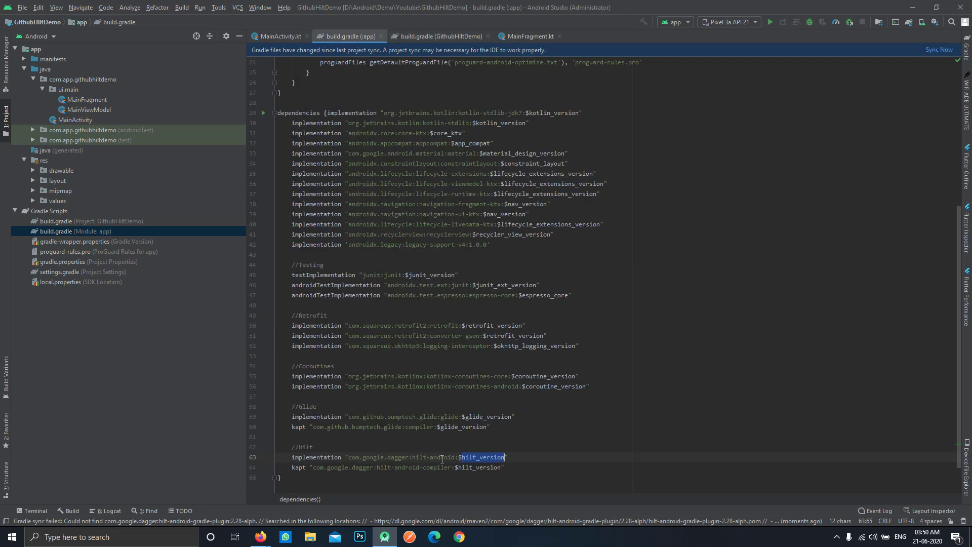
pyautogui.click(436, 457)
pyautogui.moveTo(349, 457); pyautogui.dragTo(452, 460)
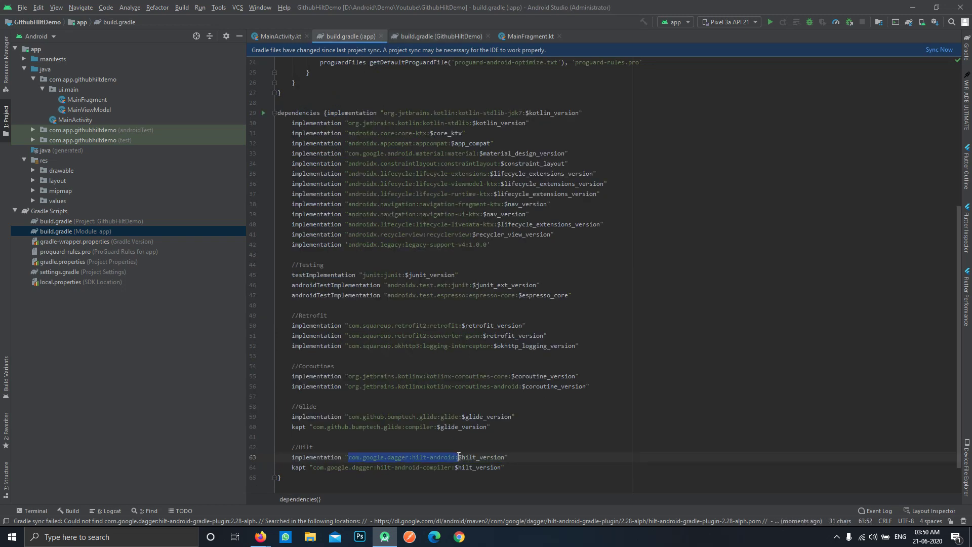
pyautogui.moveTo(314, 467); pyautogui.dragTo(421, 468)
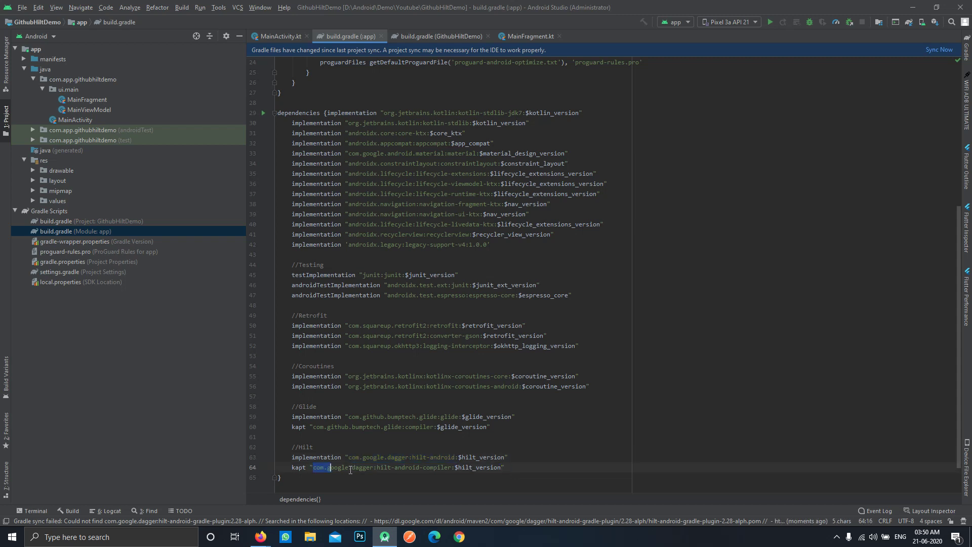
pyautogui.doubleClick(476, 458)
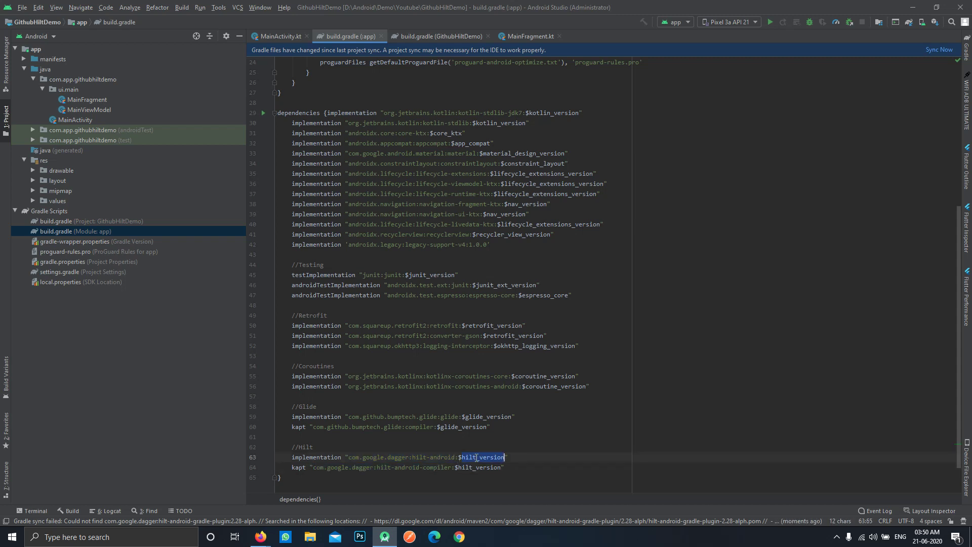
# - Inspect hilt_version's 2.28 value and the plugin classpath, then bring up the Hilt docs
pyautogui.click(409, 39)
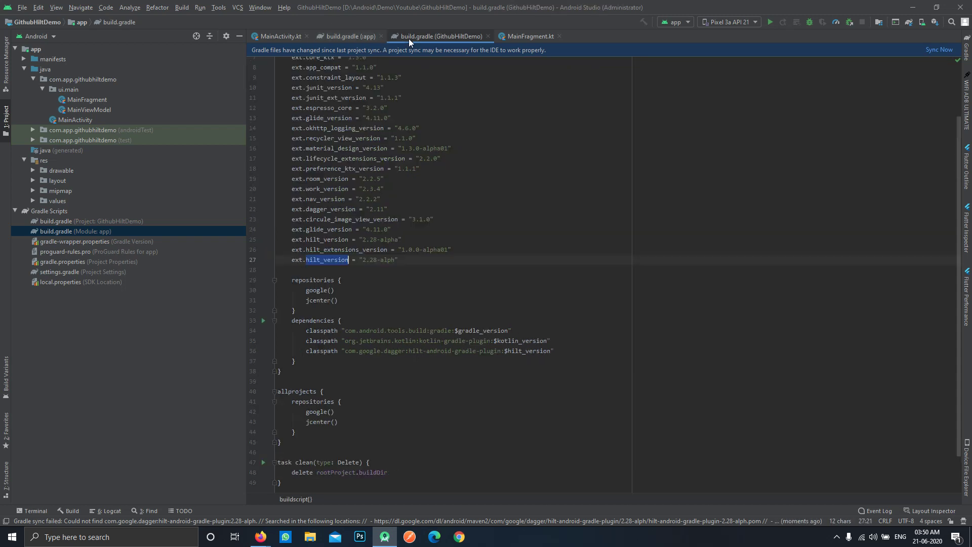
pyautogui.click(403, 260)
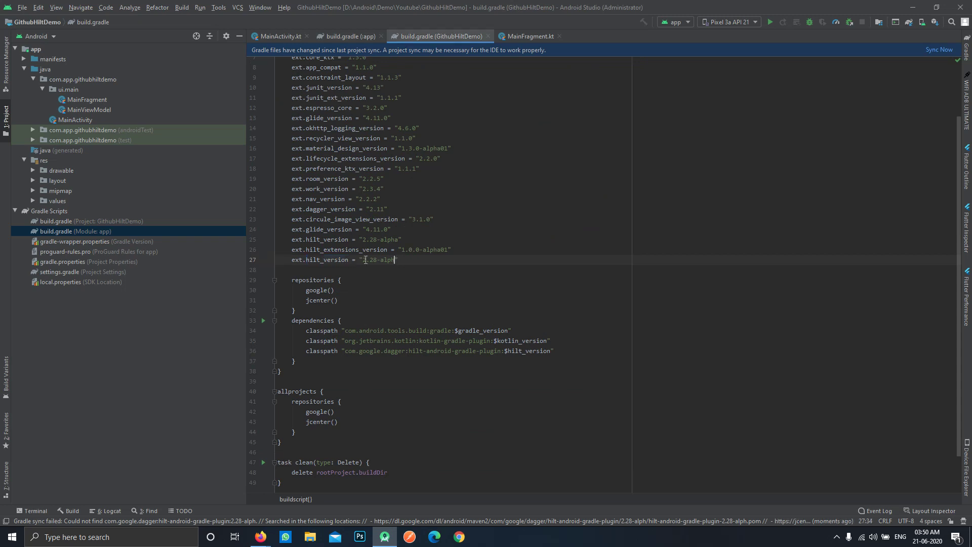
pyautogui.moveTo(362, 261); pyautogui.dragTo(379, 262)
pyautogui.moveTo(382, 351); pyautogui.dragTo(502, 352)
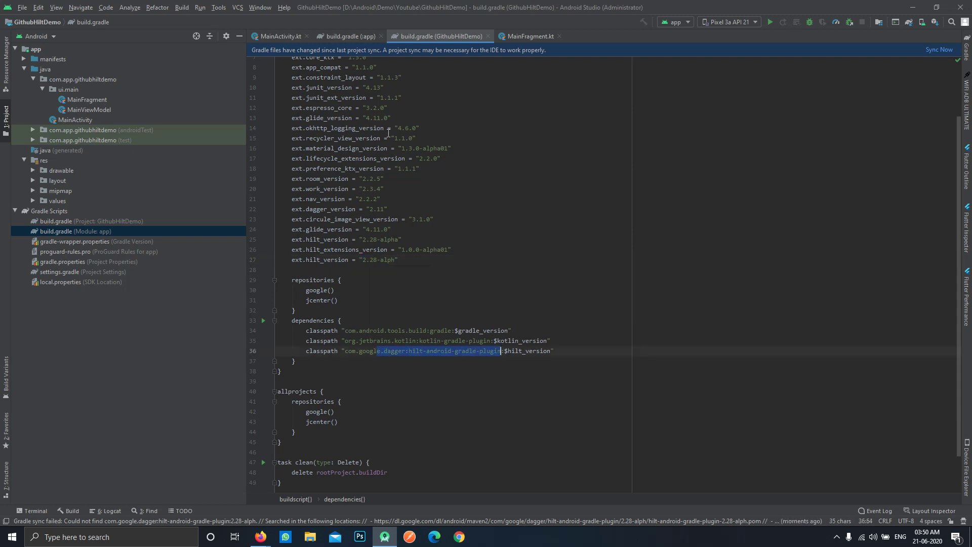
pyautogui.click(345, 35)
pyautogui.click(404, 468)
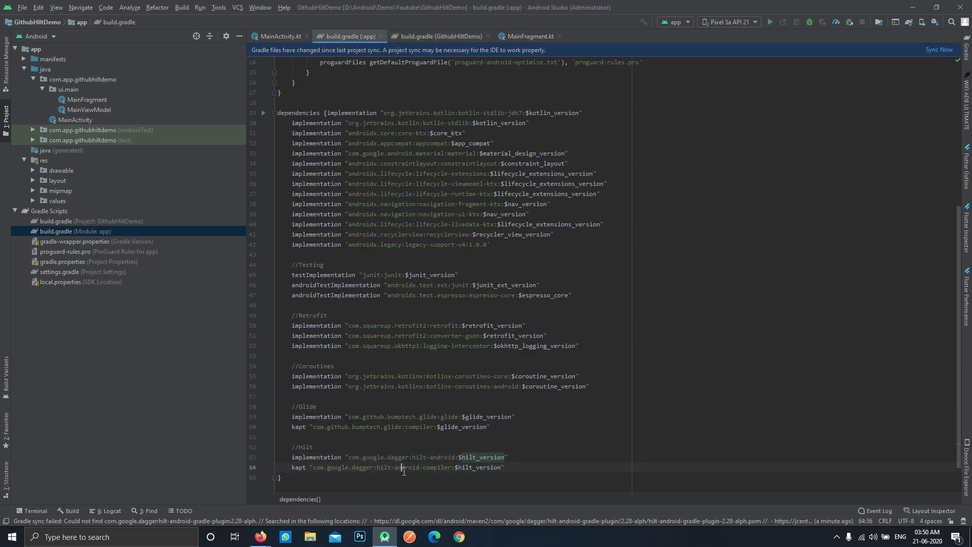
pyautogui.moveTo(261, 536)
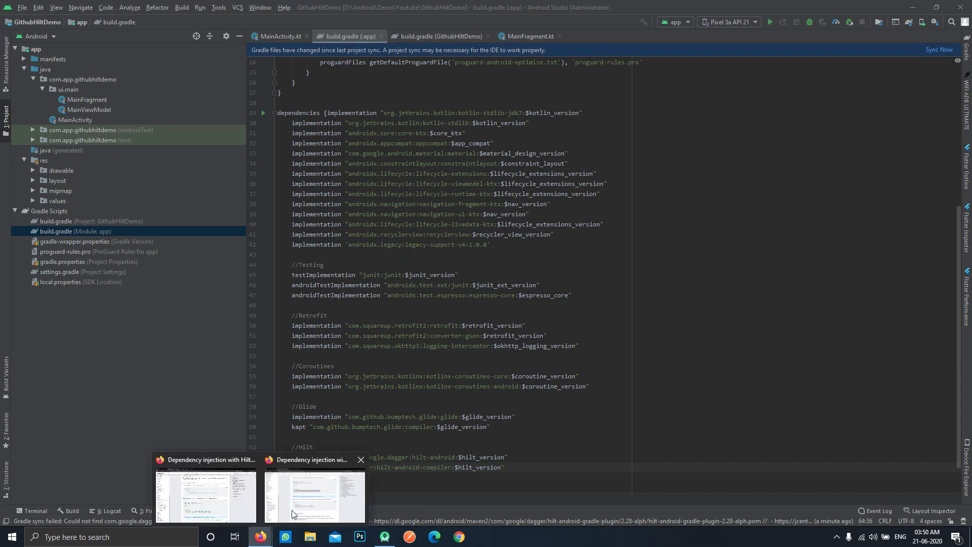
pyautogui.click(292, 510)
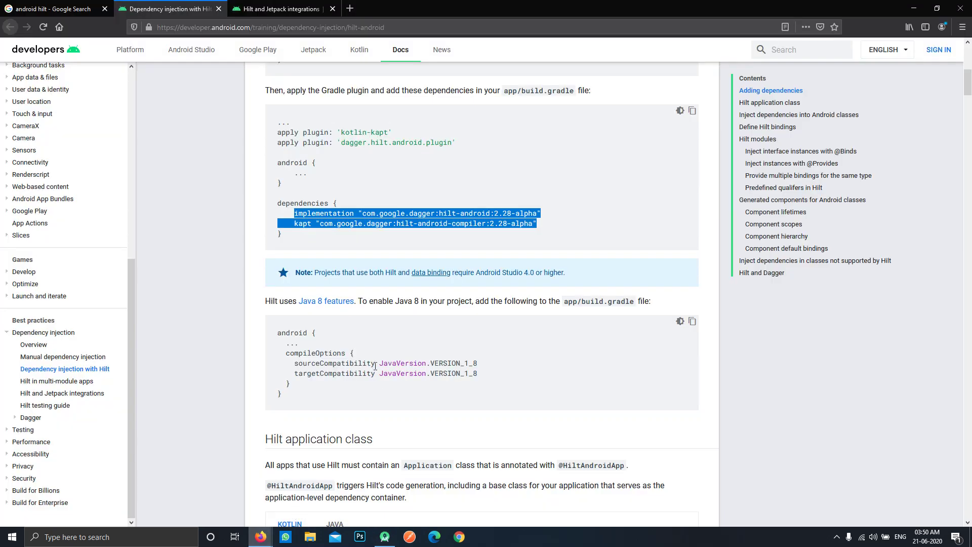
# - Confirm the documented alpha suffix, fix hilt_version from 2.28-alph to 2.28-alpha, and sync
pyautogui.doubleClick(519, 215)
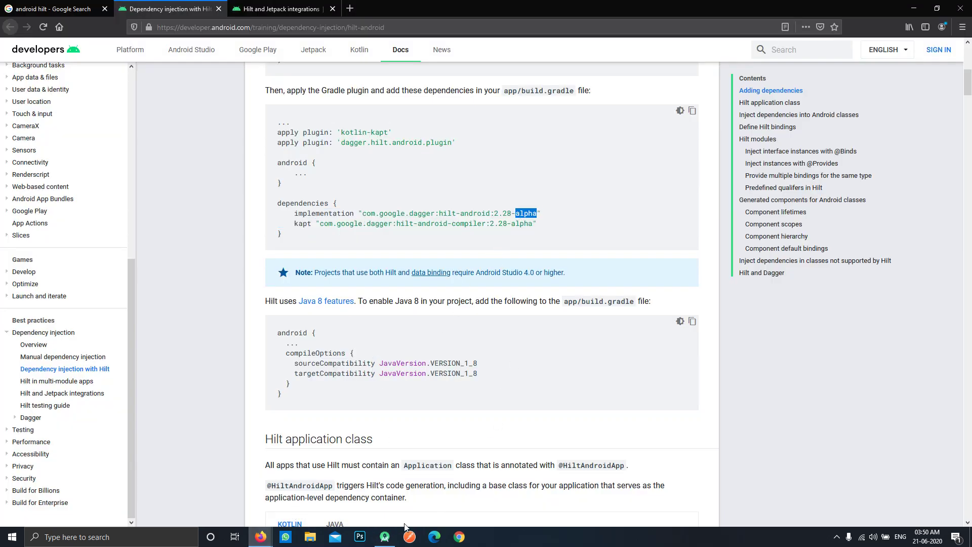
pyautogui.click(384, 536)
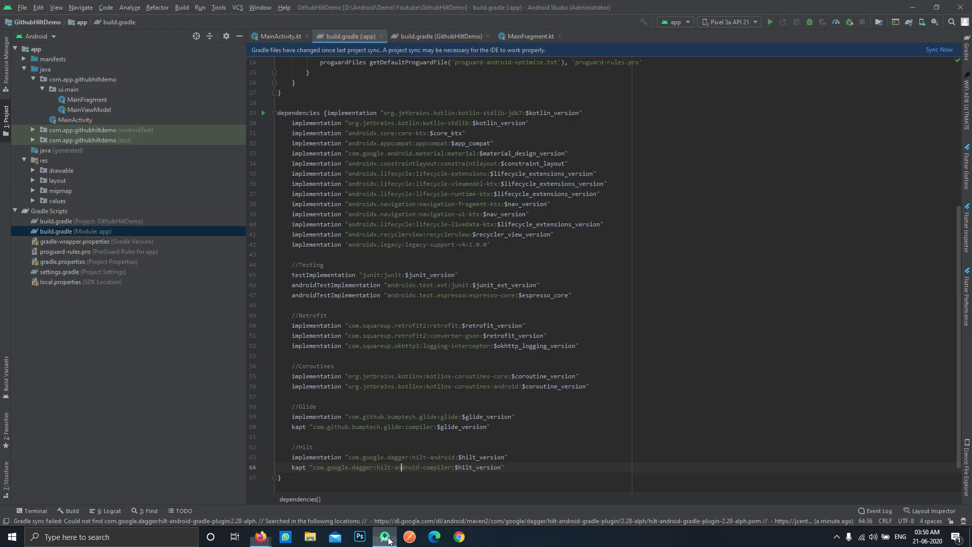
pyautogui.click(431, 37)
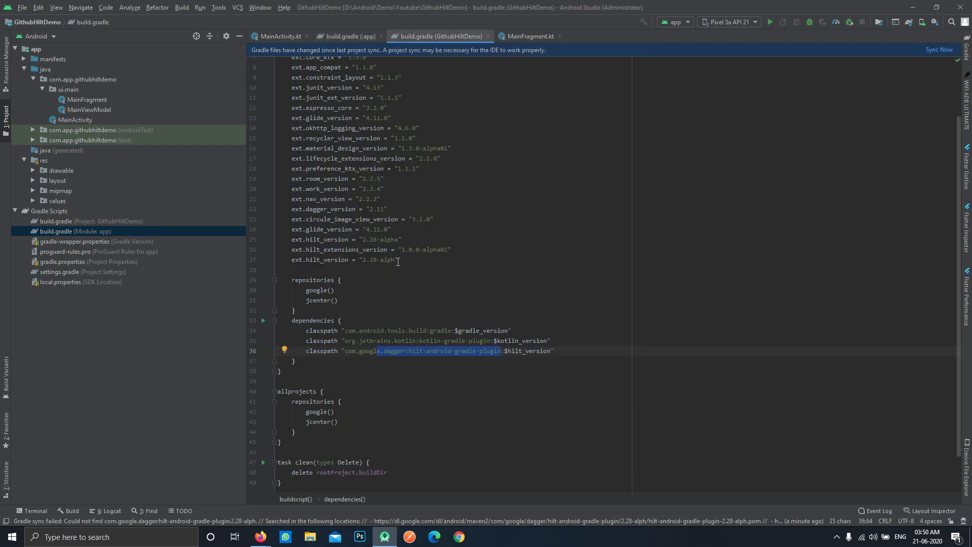
pyautogui.click(397, 260)
pyautogui.write('a')
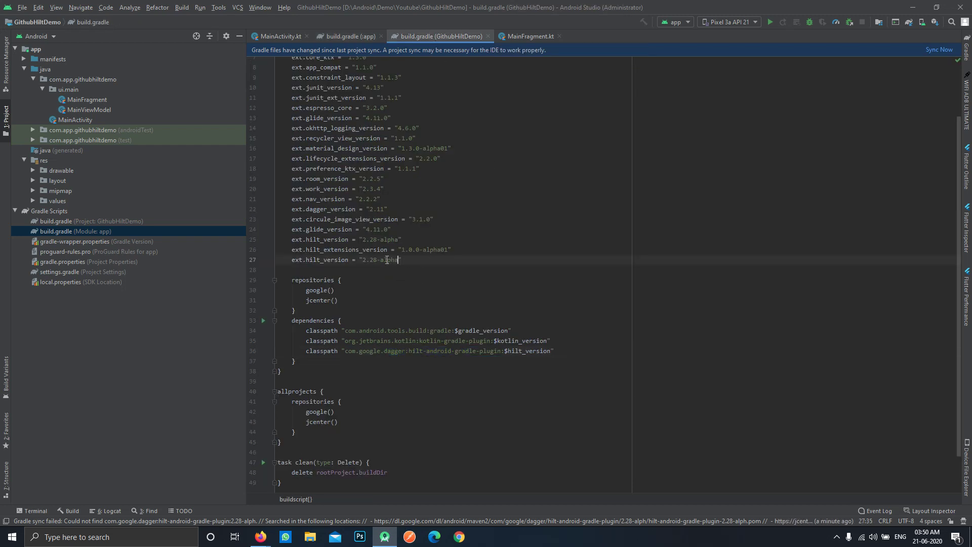
pyautogui.press('End')
pyautogui.click(938, 49)
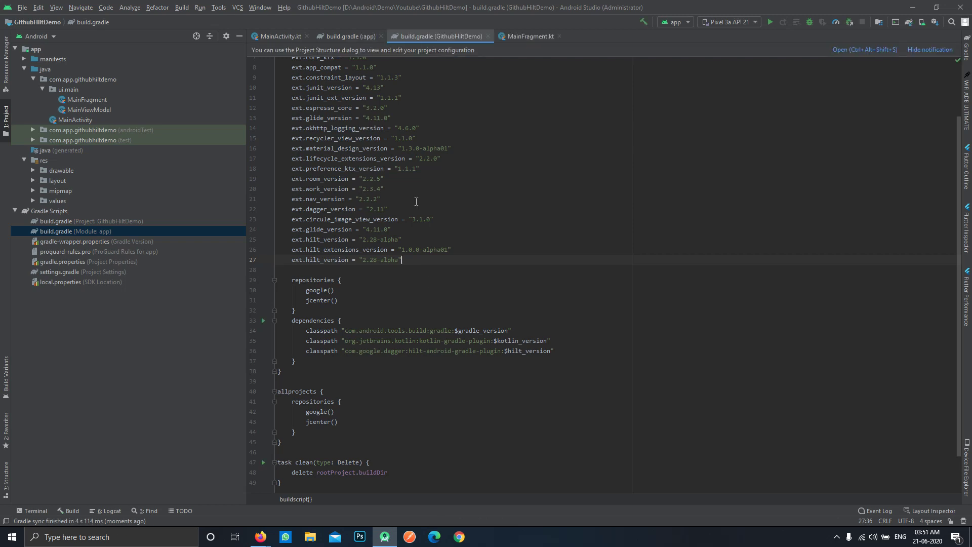
# - After the successful sync, review the Hilt runtime and kapt compiler lines in app build.gradle
pyautogui.click(353, 33)
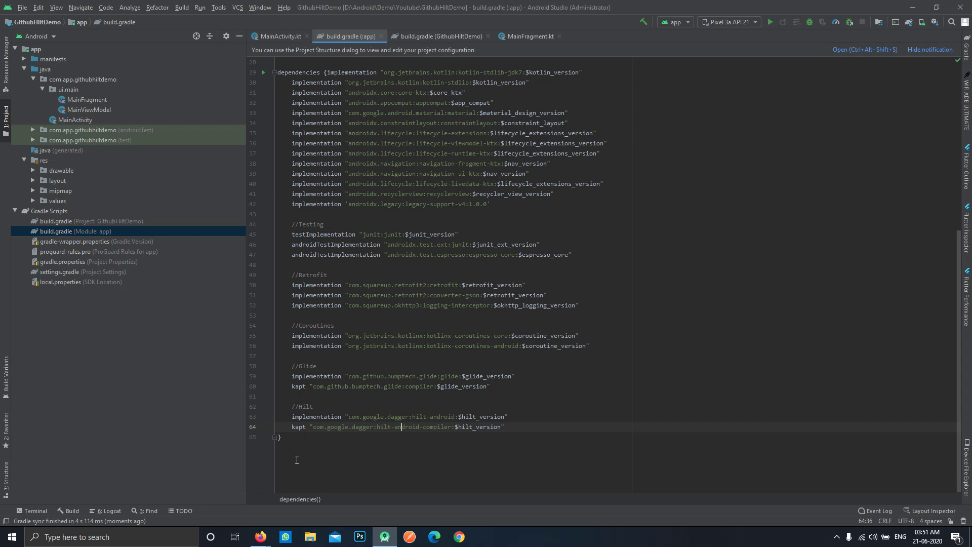
pyautogui.click(321, 458)
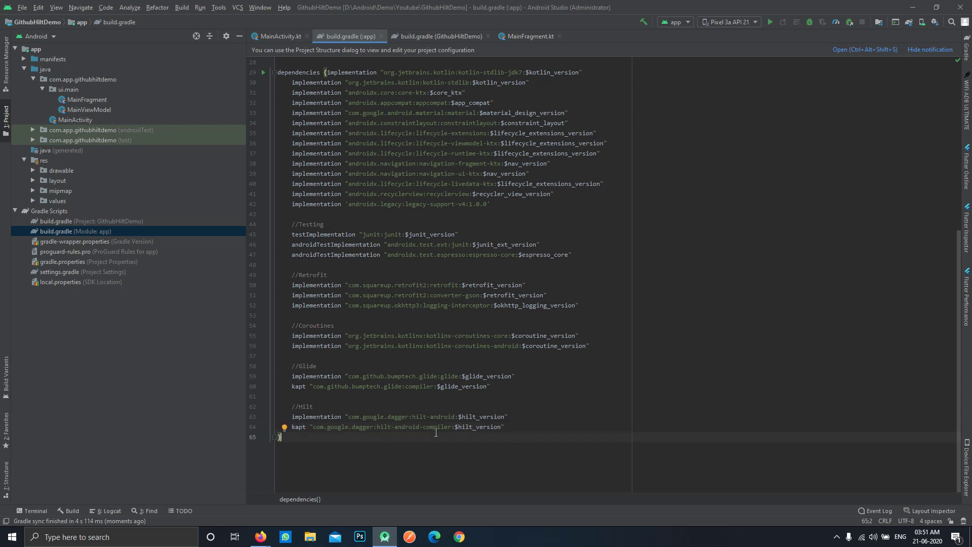
pyautogui.moveTo(313, 406); pyautogui.dragTo(506, 426)
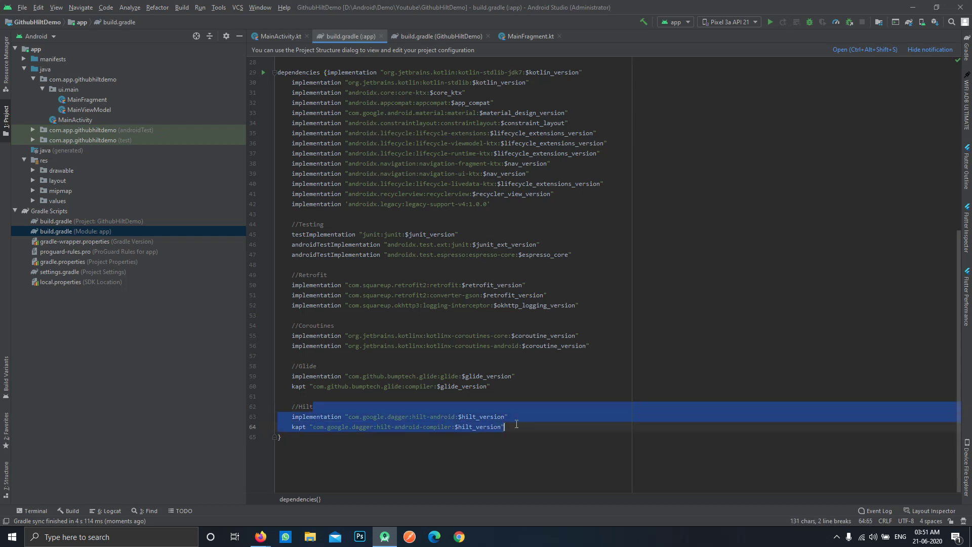
pyautogui.click(516, 424)
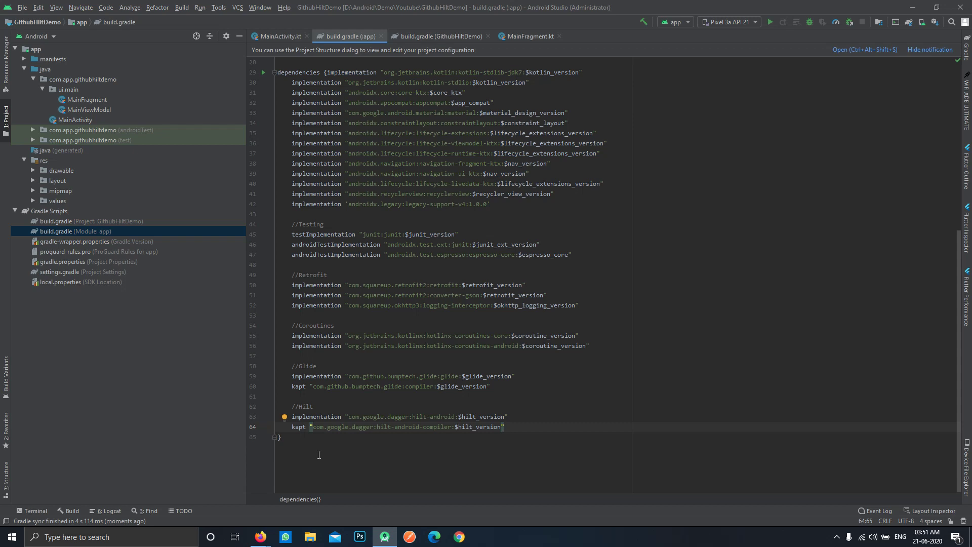
# - Bring up the Hilt and Jetpack integrations documentation page in Firefox
pyautogui.click(316, 486)
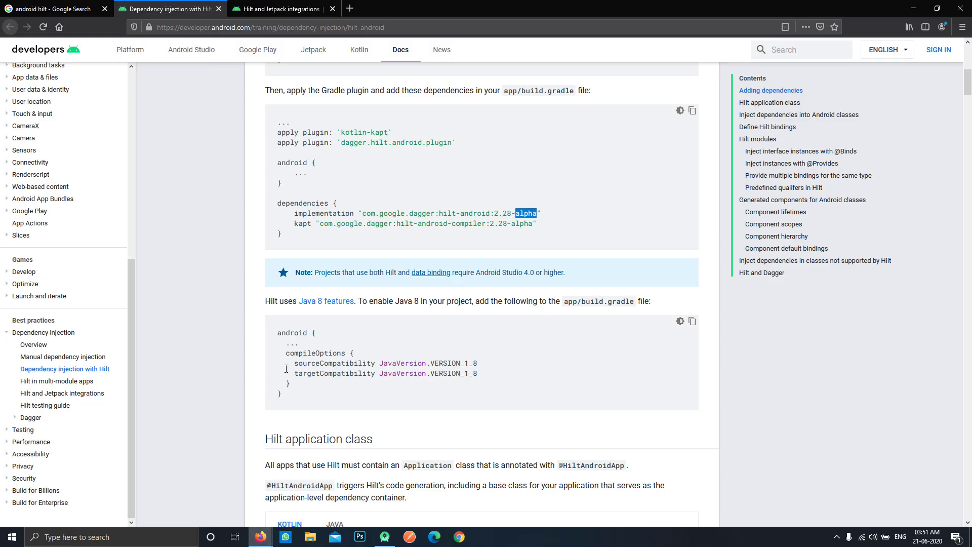
pyautogui.click(107, 5)
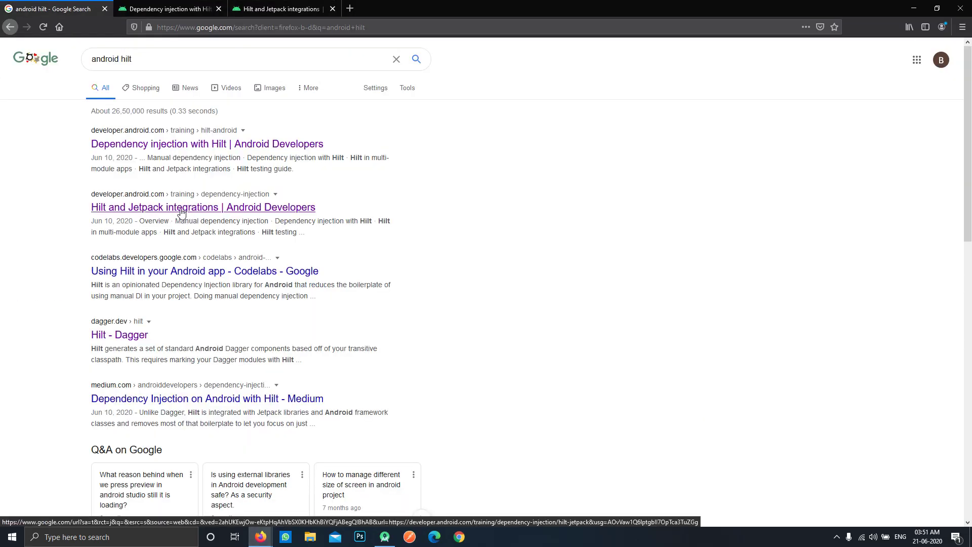
pyautogui.click(281, 8)
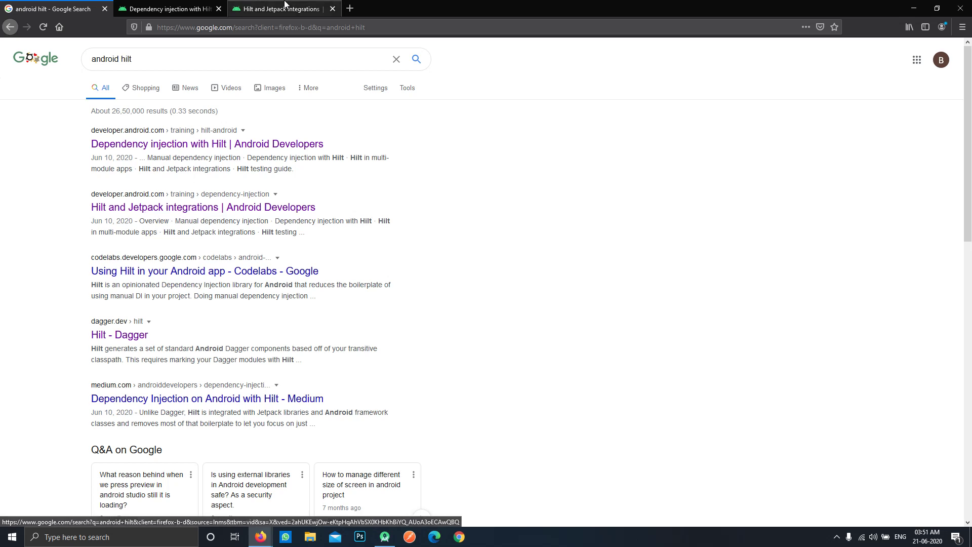
pyautogui.scroll(-2, 285, 268)
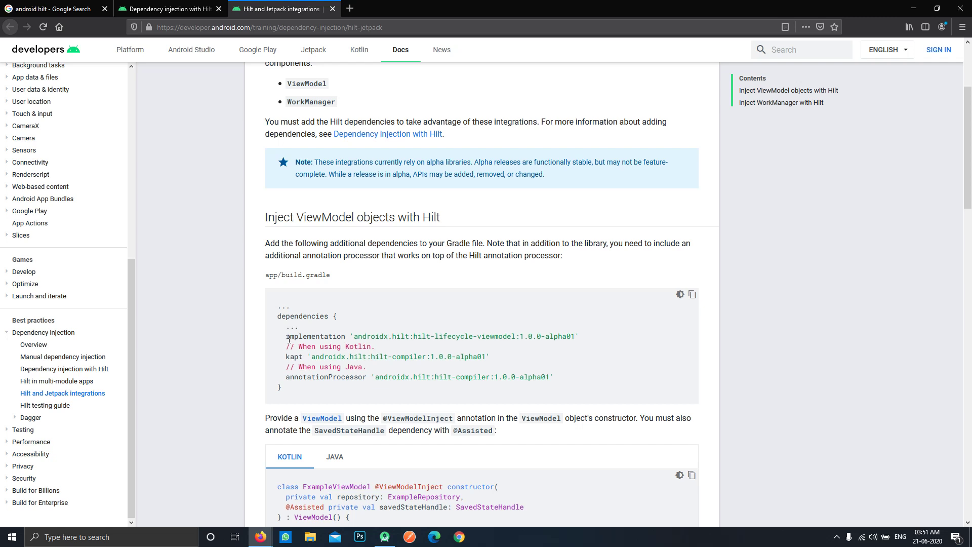
# - Highlight the hilt-lifecycle-viewmodel implementation line through the hilt-compiler kapt line
pyautogui.moveTo(286, 337); pyautogui.dragTo(581, 338)
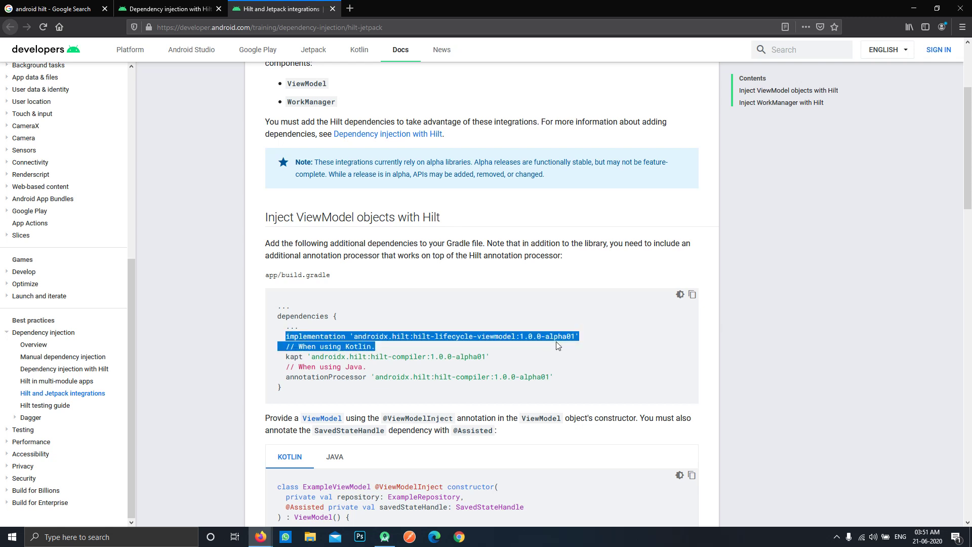
pyautogui.click(407, 354)
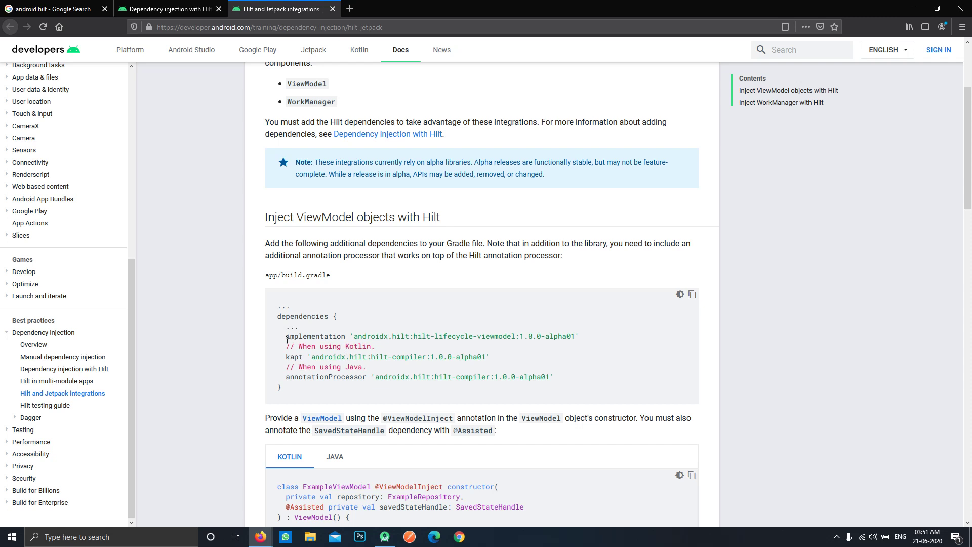
pyautogui.moveTo(286, 337); pyautogui.dragTo(500, 364)
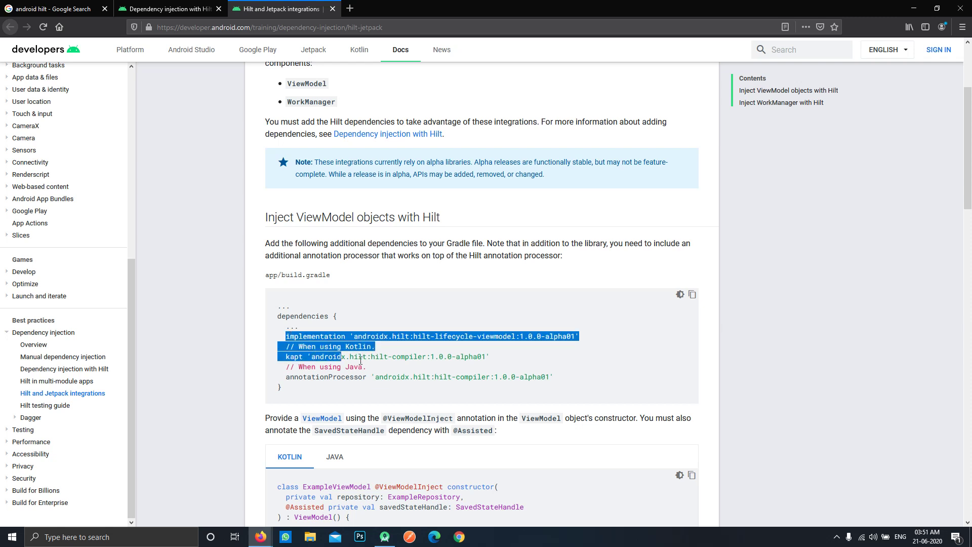
pyautogui.click(500, 364)
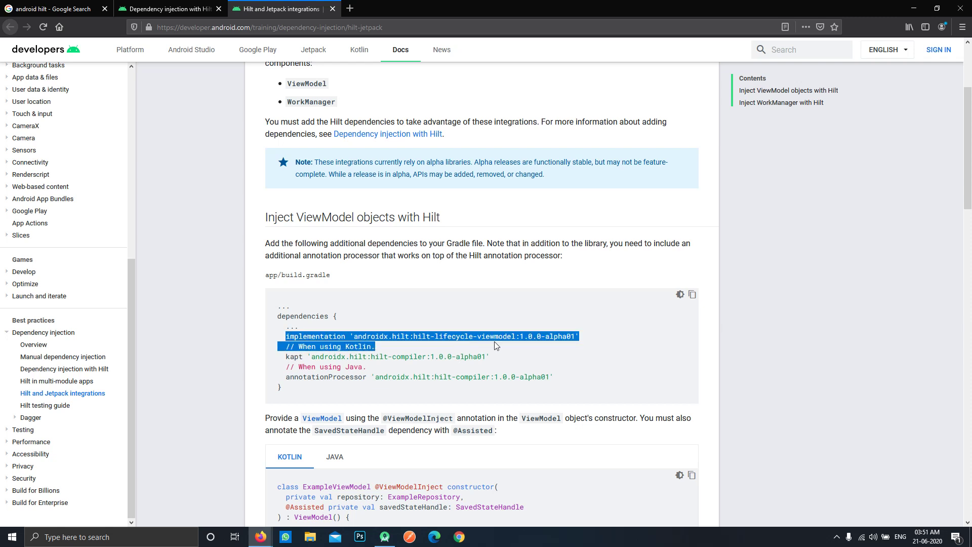
pyautogui.moveTo(286, 337); pyautogui.dragTo(580, 337)
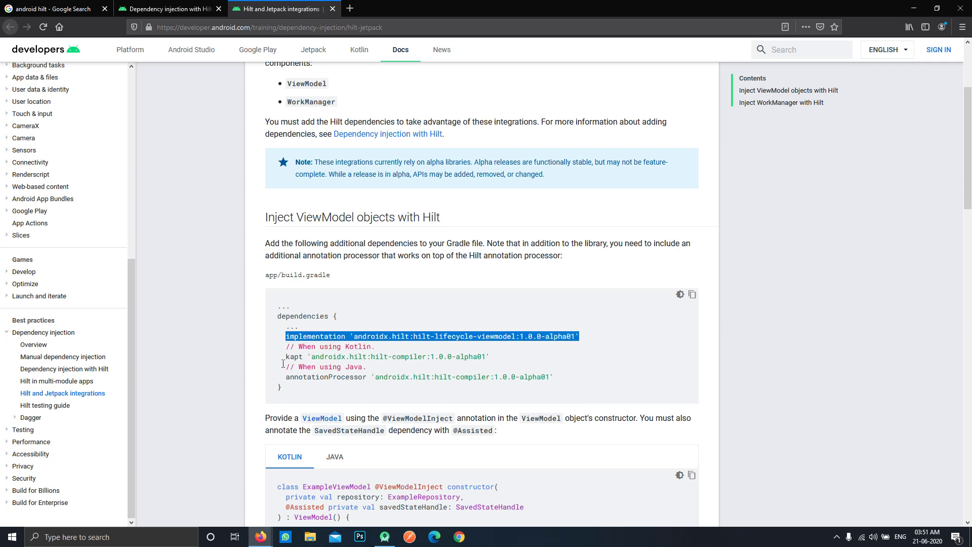
pyautogui.click(325, 359)
pyautogui.tripleClick(325, 359)
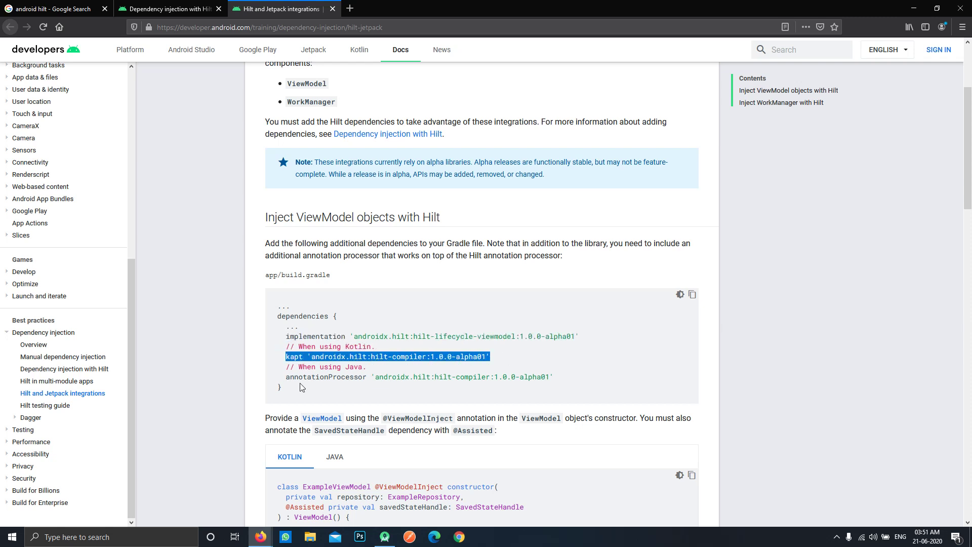
pyautogui.moveTo(286, 377); pyautogui.dragTo(579, 377)
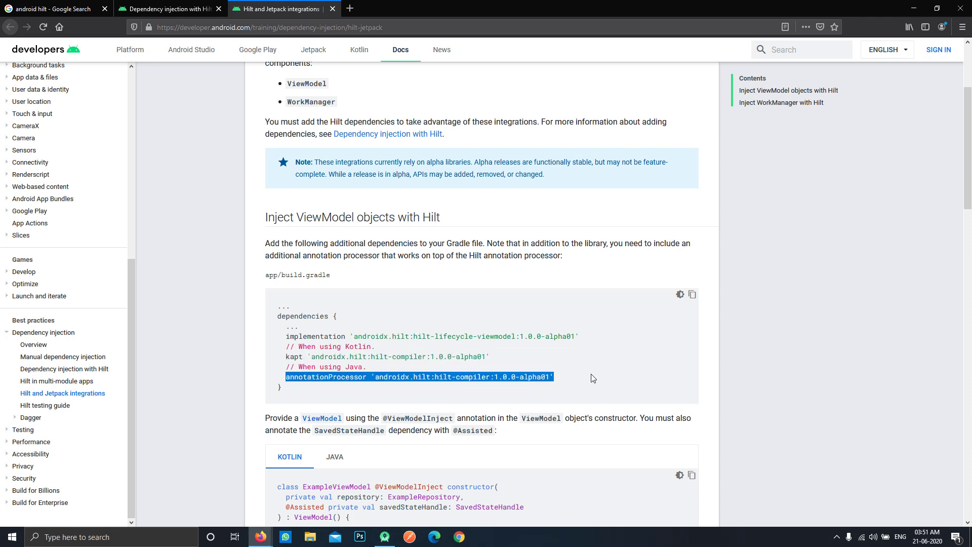
pyautogui.click(594, 380)
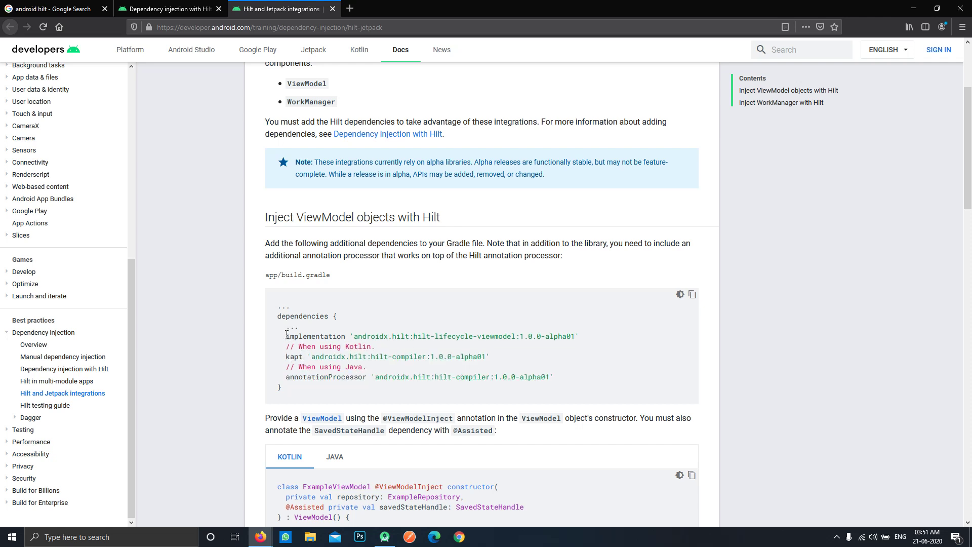
pyautogui.moveTo(287, 336); pyautogui.dragTo(501, 363)
pyautogui.hotkey('ctrl', 'c')
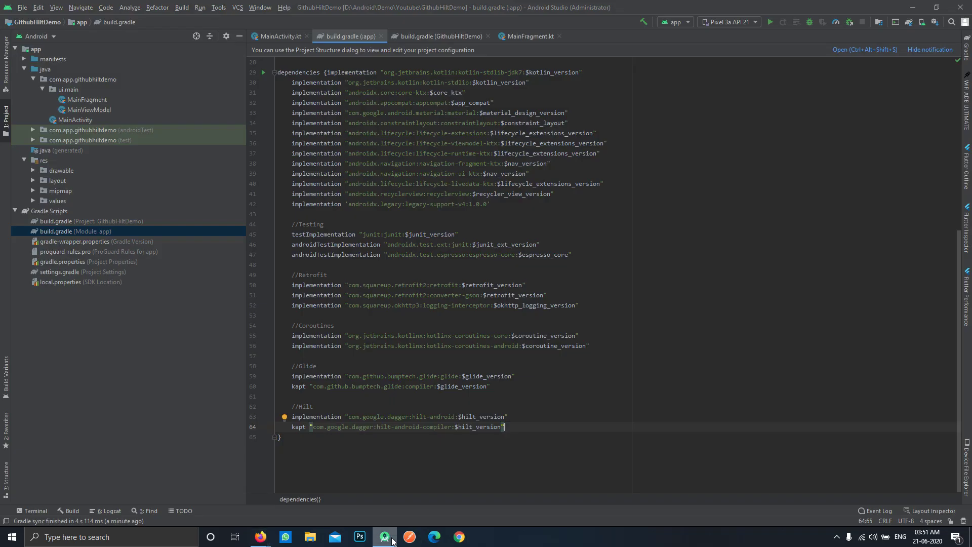
# - Paste the hilt-lifecycle-viewmodel and hilt-compiler 1.0.0-alpha01 lines below the Hilt kapt line
pyautogui.click(385, 536)
pyautogui.press('Return')
pyautogui.hotkey('ctrl', 'v')
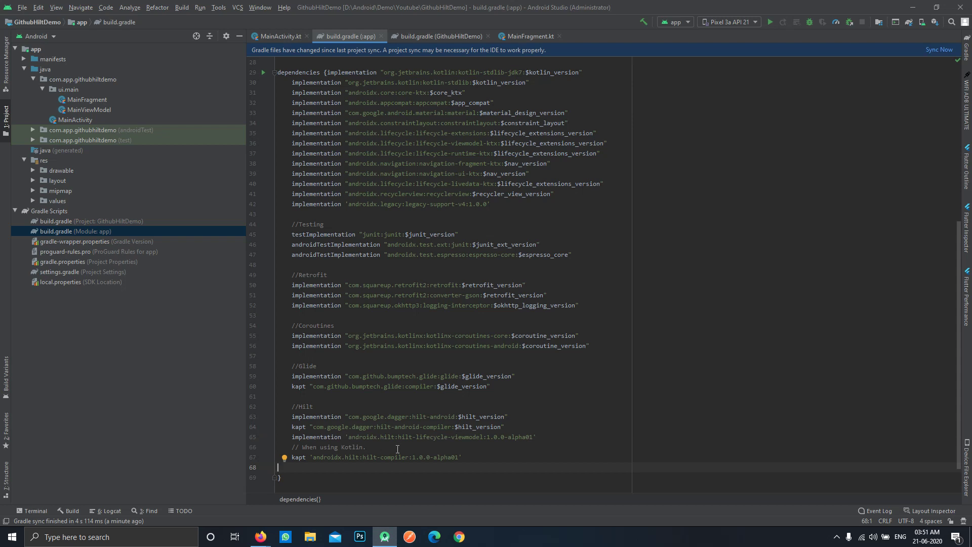
pyautogui.press('BackSpace')
pyautogui.doubleClick(482, 427)
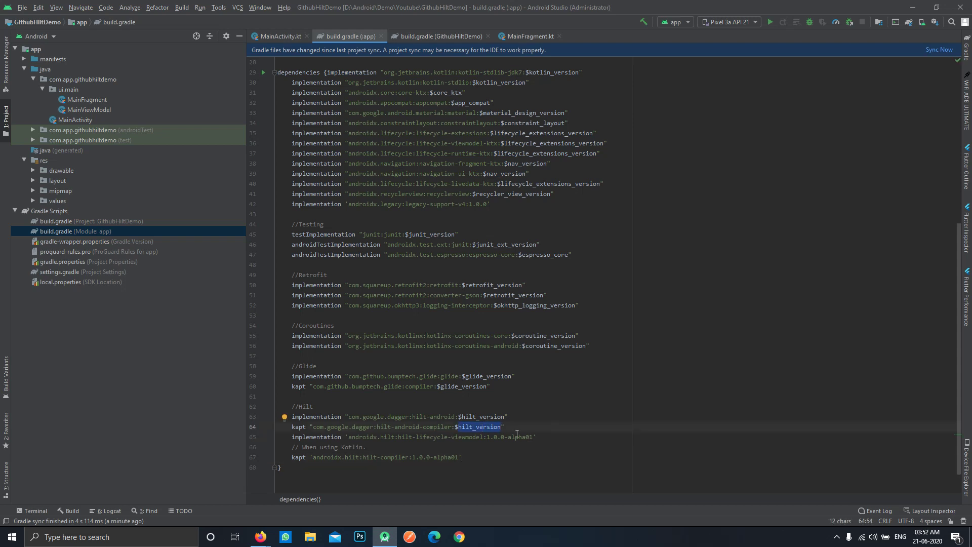
pyautogui.moveTo(438, 437); pyautogui.dragTo(535, 438)
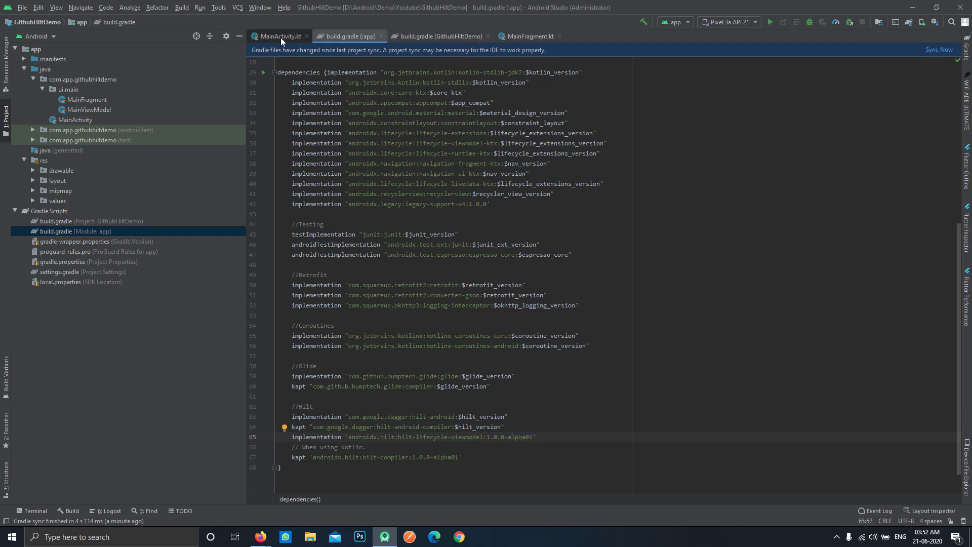
# - Duplicate the project build.gradle's hilt_version line to create the jetpack_hilt_version variable
pyautogui.click(426, 36)
pyautogui.press('Up')
pyautogui.press('End')
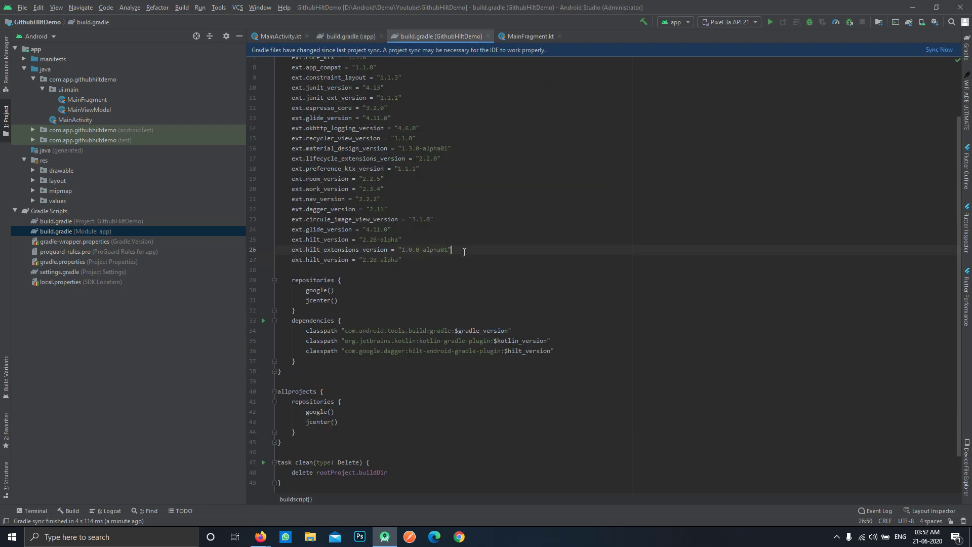
pyautogui.hotkey('shift', 'Down')
pyautogui.press('Escape')
pyautogui.hotkey('ctrl', 'd')
pyautogui.doubleClick(331, 270)
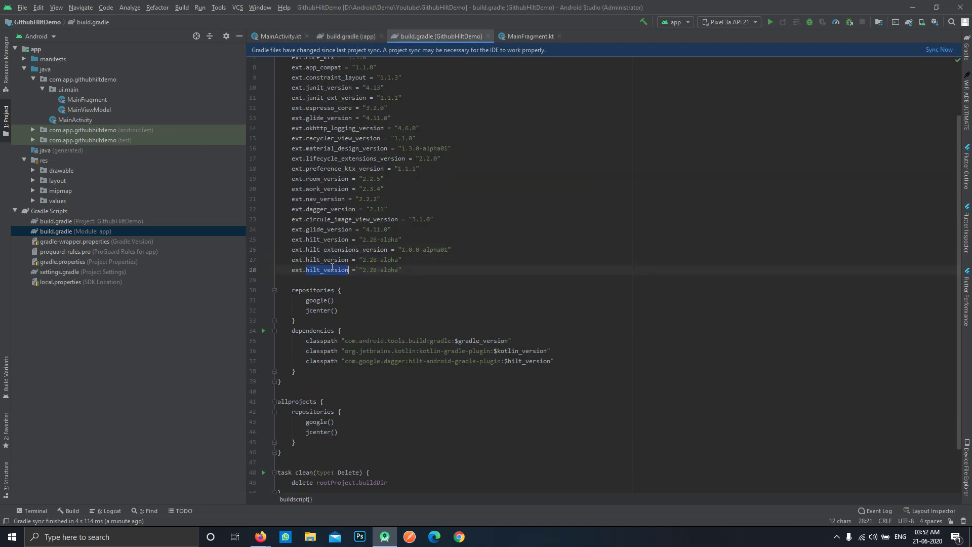
pyautogui.write('jetpack_hi')
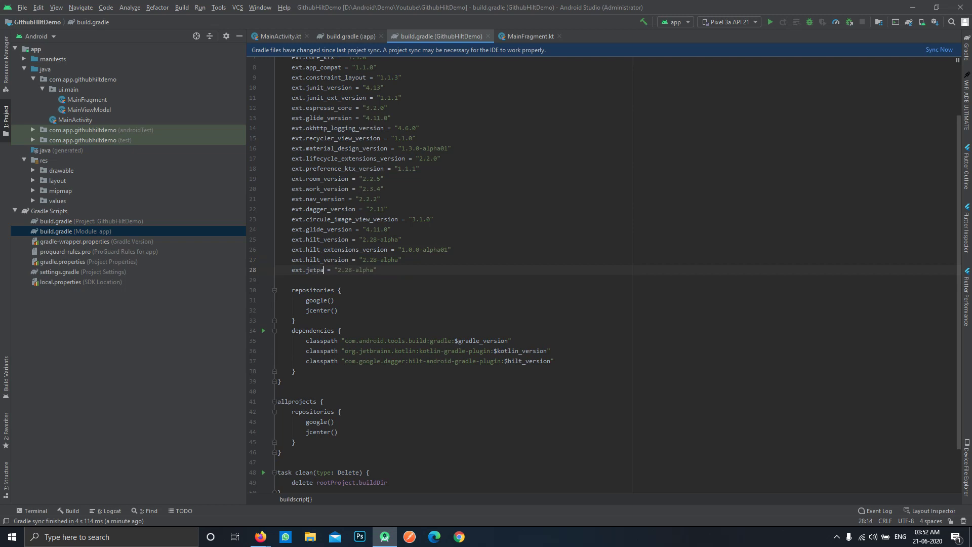
pyautogui.write('lt_v')
pyautogui.write('ersion')
# - Set jetpack_hilt_version to 1.0.0-alpha01, copied from the viewmodel dependency line
pyautogui.click(350, 35)
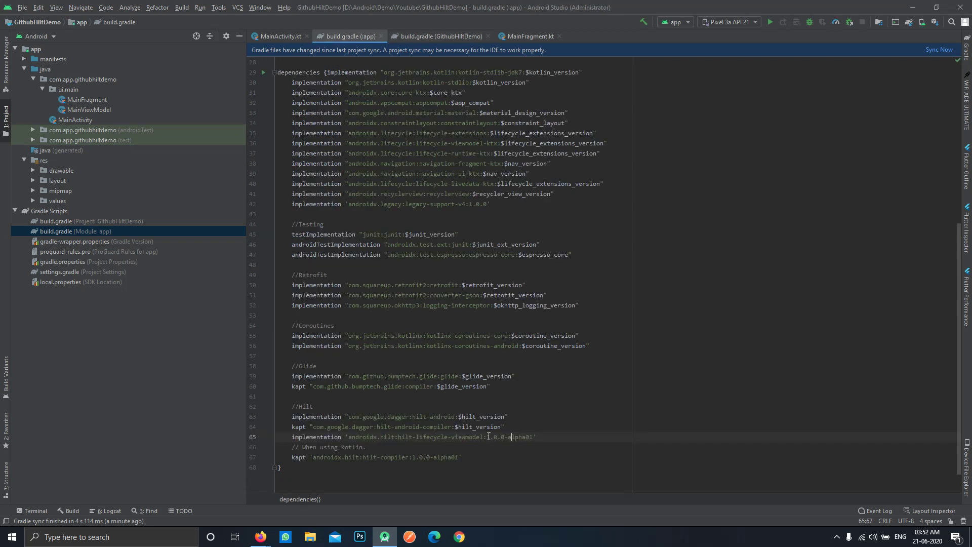
pyautogui.moveTo(487, 437); pyautogui.dragTo(534, 437)
pyautogui.hotkey('ctrl', 'c')
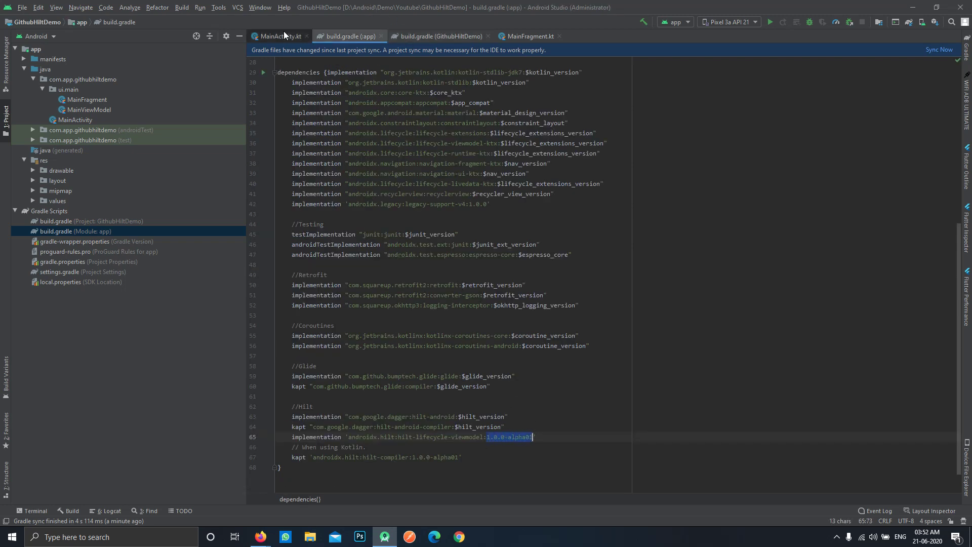
pyautogui.click(426, 35)
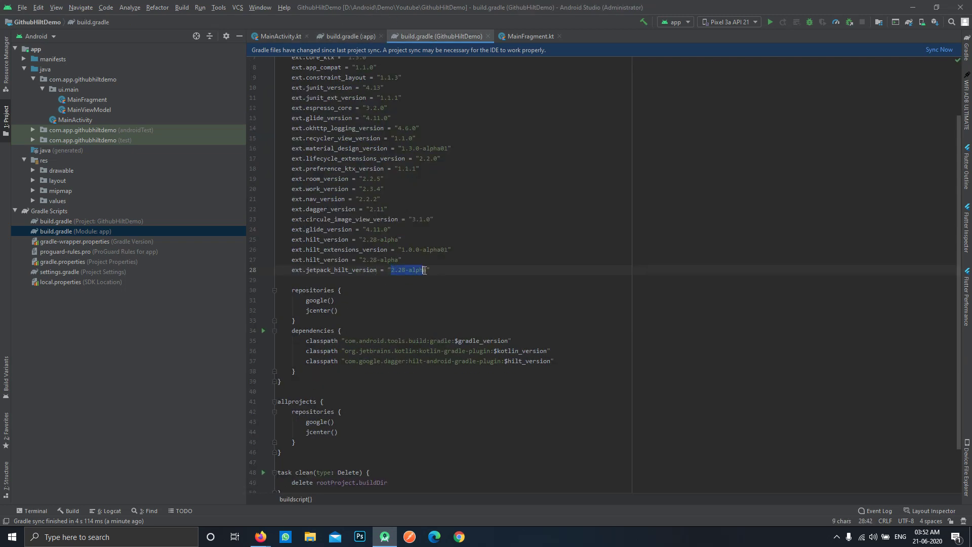
pyautogui.moveTo(393, 271); pyautogui.dragTo(428, 271)
pyautogui.hotkey('ctrl', 'v')
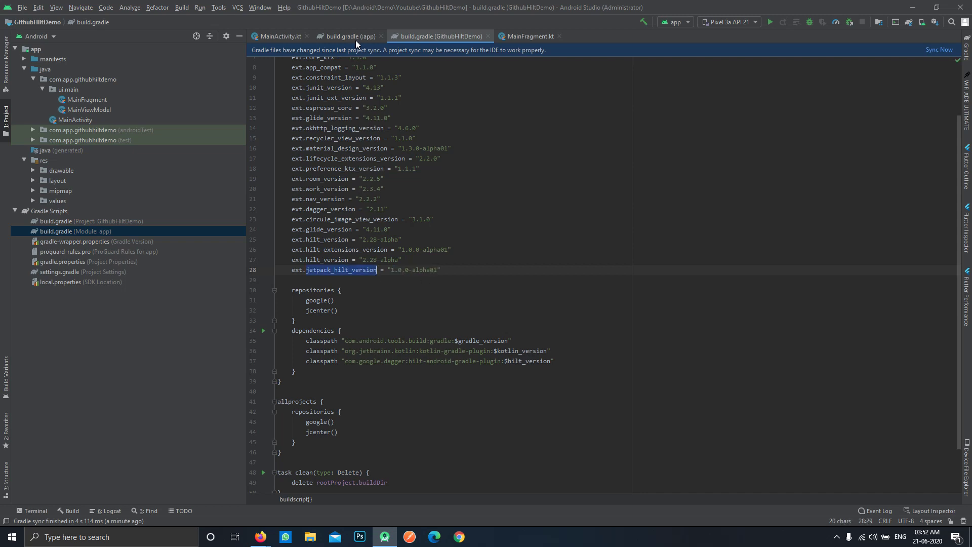
pyautogui.click(352, 36)
# - Strip the hard-coded versions and single quotes from both Hilt Jetpack dependency strings
pyautogui.press('BackSpace')
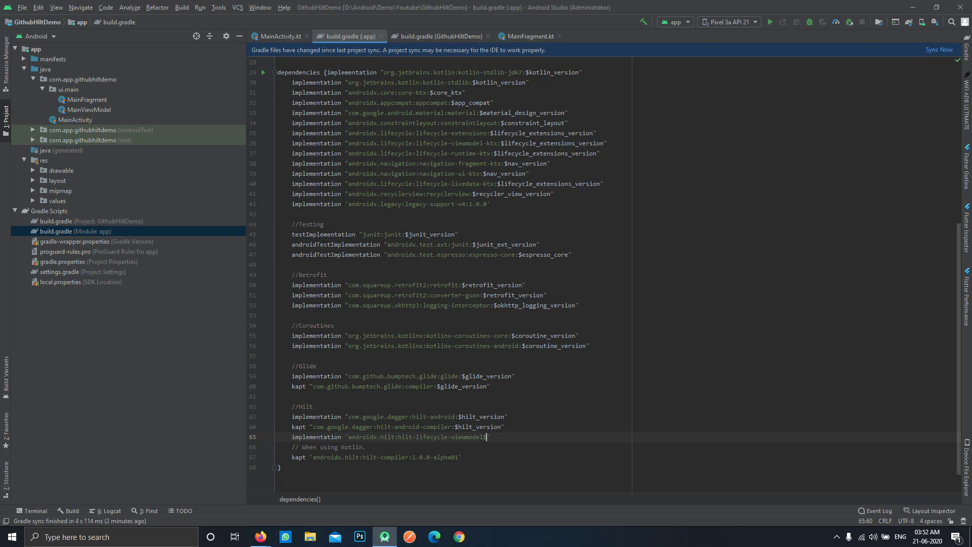
pyautogui.press('BackSpace')
pyautogui.write(':')
pyautogui.write('$jetpack_hilt_version')
pyautogui.moveTo(364, 439)
pyautogui.click(349, 437)
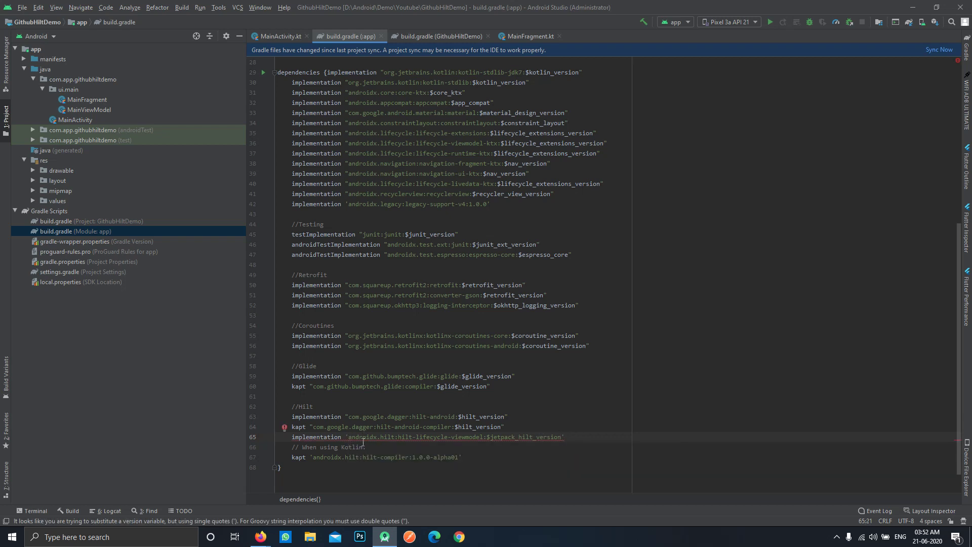
pyautogui.press('BackSpace')
pyautogui.write('"')
pyautogui.click(573, 437)
pyautogui.press('BackSpace')
pyautogui.write('"')
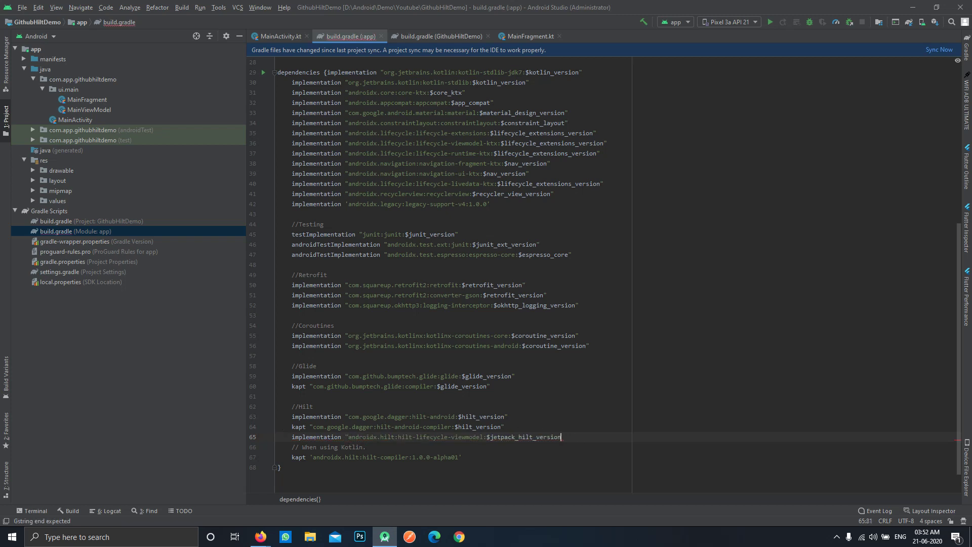
pyautogui.click(313, 457)
pyautogui.press('BackSpace')
pyautogui.write('"')
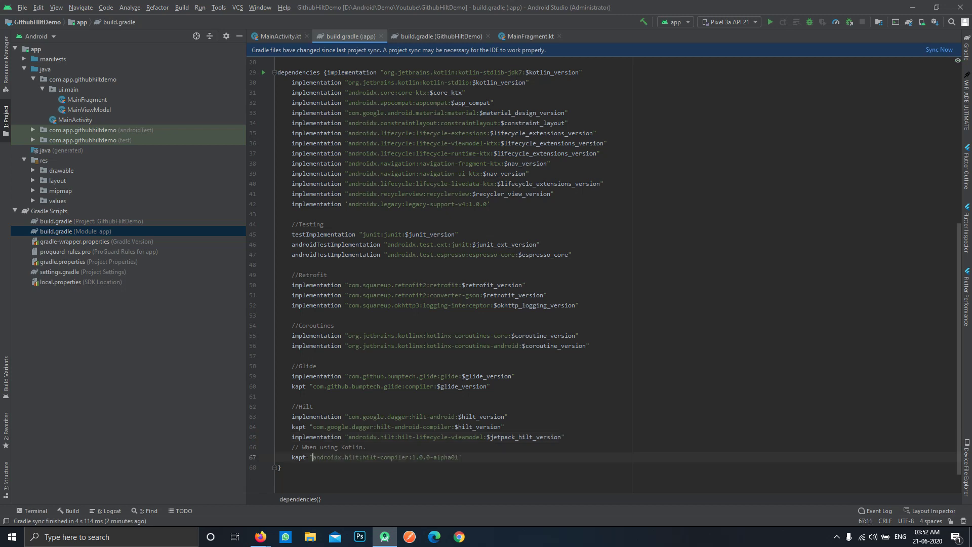
pyautogui.click(477, 458)
pyautogui.press('BackSpace')
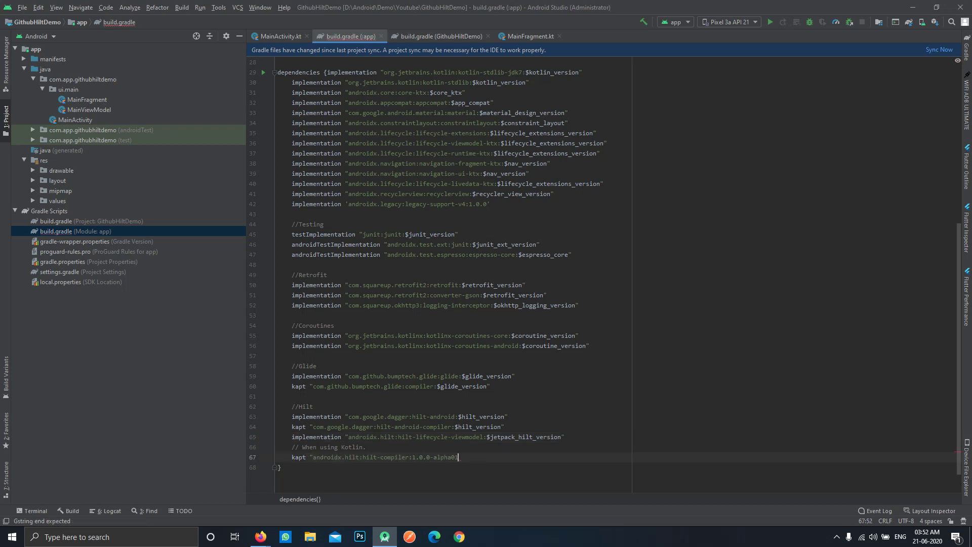
pyautogui.write('"')
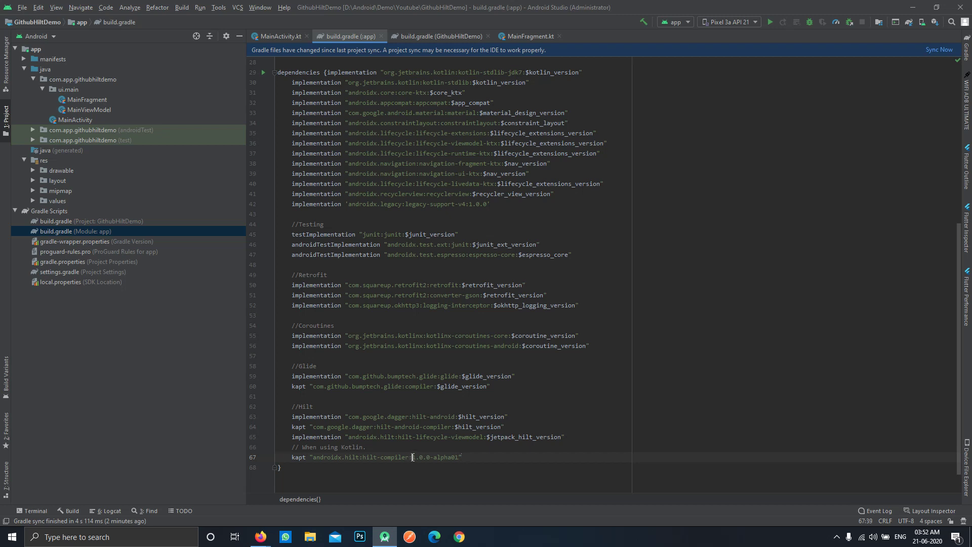
pyautogui.moveTo(413, 457); pyautogui.dragTo(459, 458)
pyautogui.write('$')
pyautogui.write('jetpack_hilt_version')
# - Replace the 'When using Kotlin' comment with room for a Hilt jetpack libraries comment, then sync Gradle
pyautogui.moveTo(375, 447); pyautogui.dragTo(291, 447)
pyautogui.press('BackSpace')
pyautogui.press('BackSpace')
pyautogui.click(523, 431)
pyautogui.press('Return')
pyautogui.press('Return')
pyautogui.write('//')
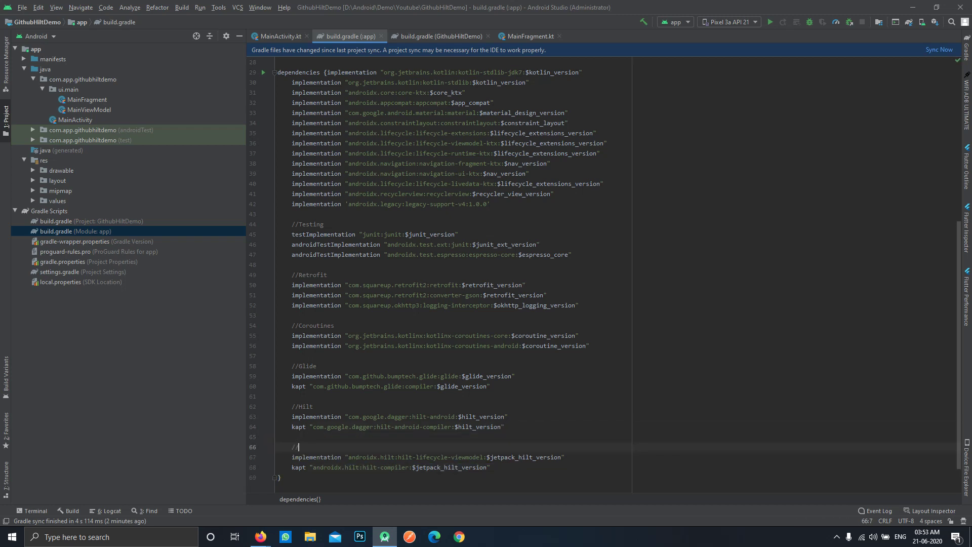
pyautogui.write('Hilt ')
pyautogui.write('jetp')
pyautogui.write('ack lib')
pyautogui.write('raries')
pyautogui.click(939, 50)
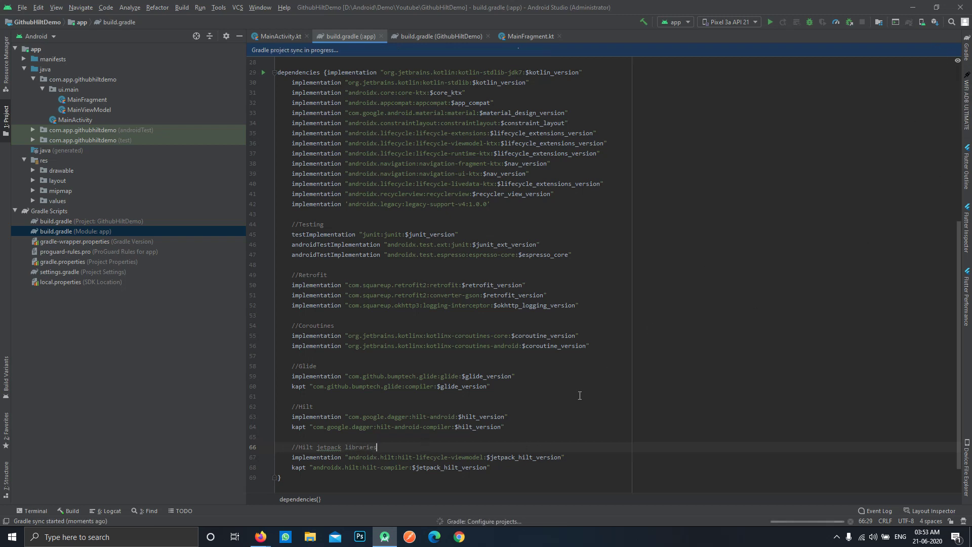